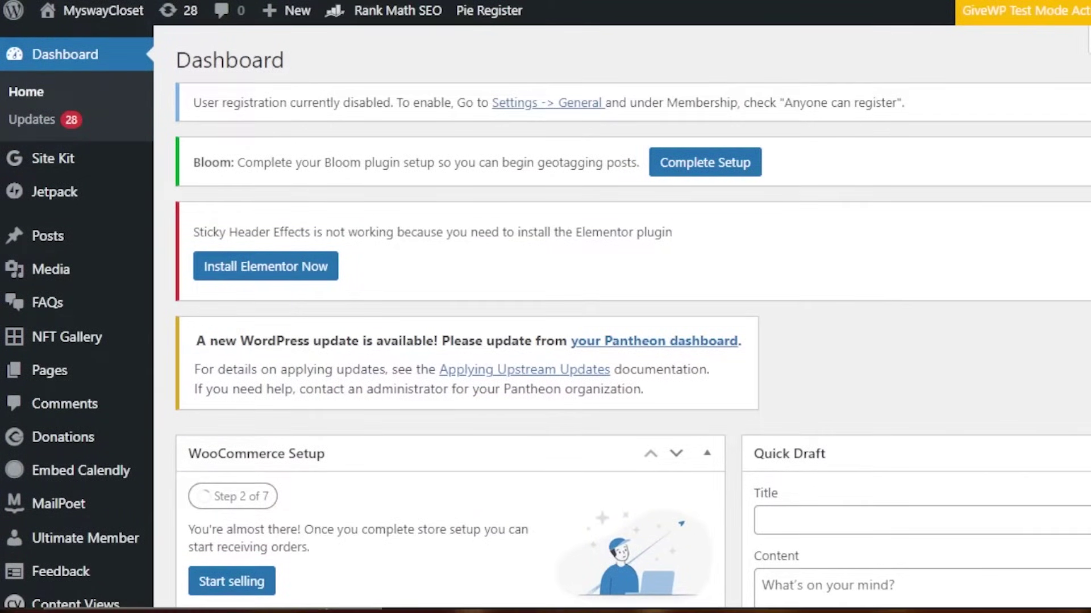
Search Add Plugins for 'Google', which lists Site Kit by Google as already active
{"action": "scroll", "coordinate": [545, 307], "scroll_direction": "down", "scroll_amount": 10}
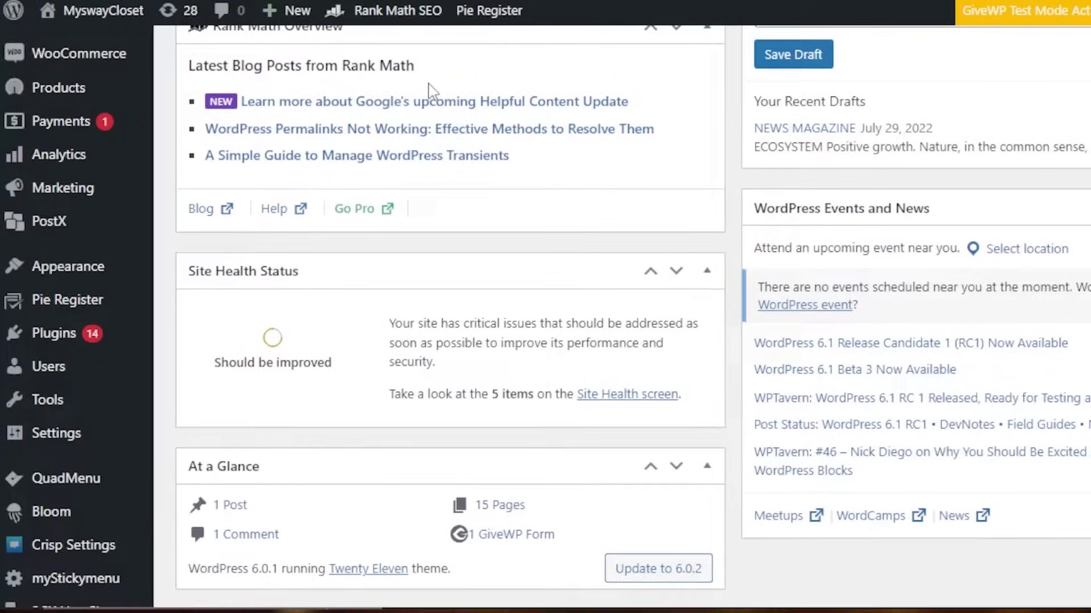
{"action": "mouse_move", "coordinate": [51, 335]}
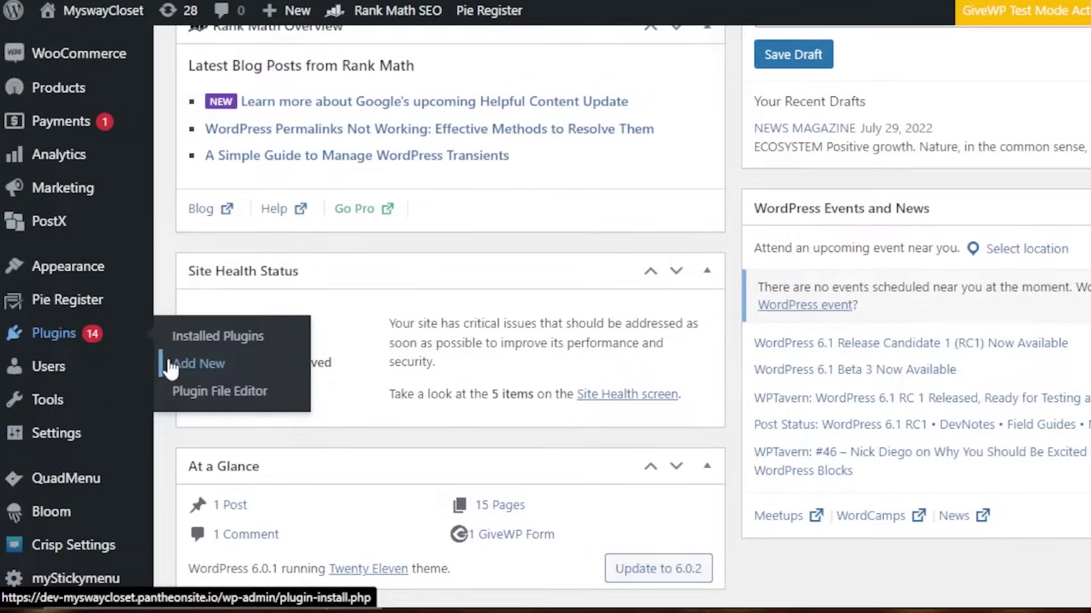
{"action": "left_click", "coordinate": [200, 374]}
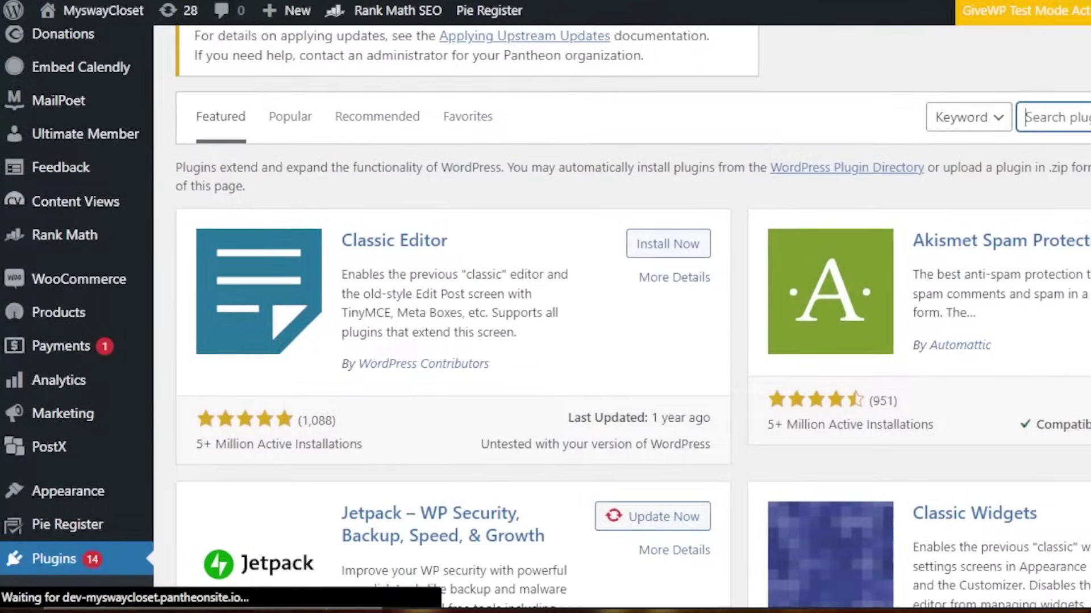
{"action": "left_click", "coordinate": [1056, 117]}
{"action": "type", "text": "s"}
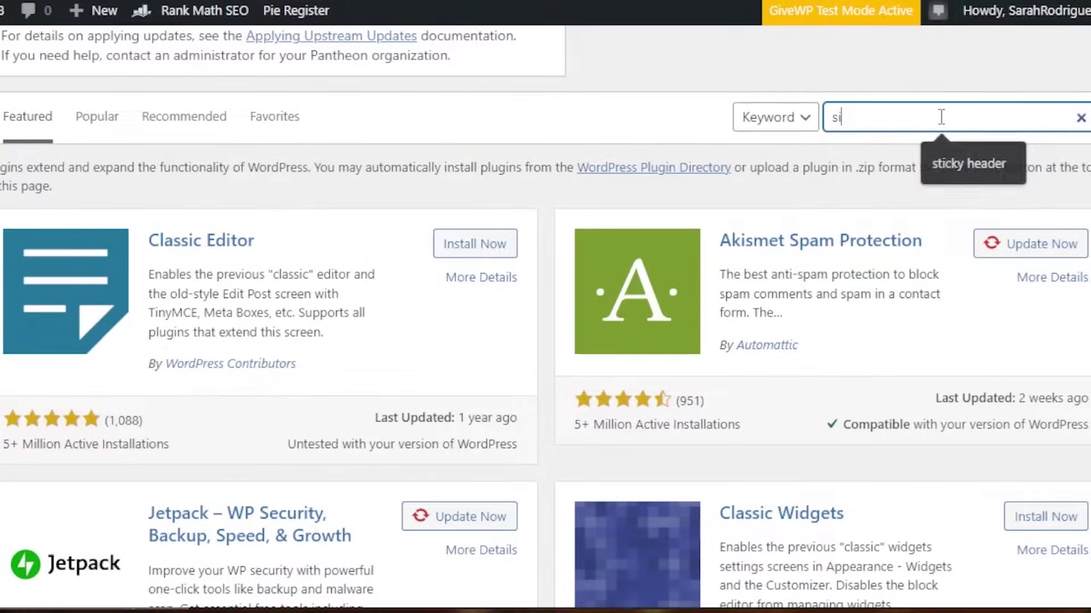
{"action": "key", "text": "BackSpace"}
{"action": "type", "text": "Google"}
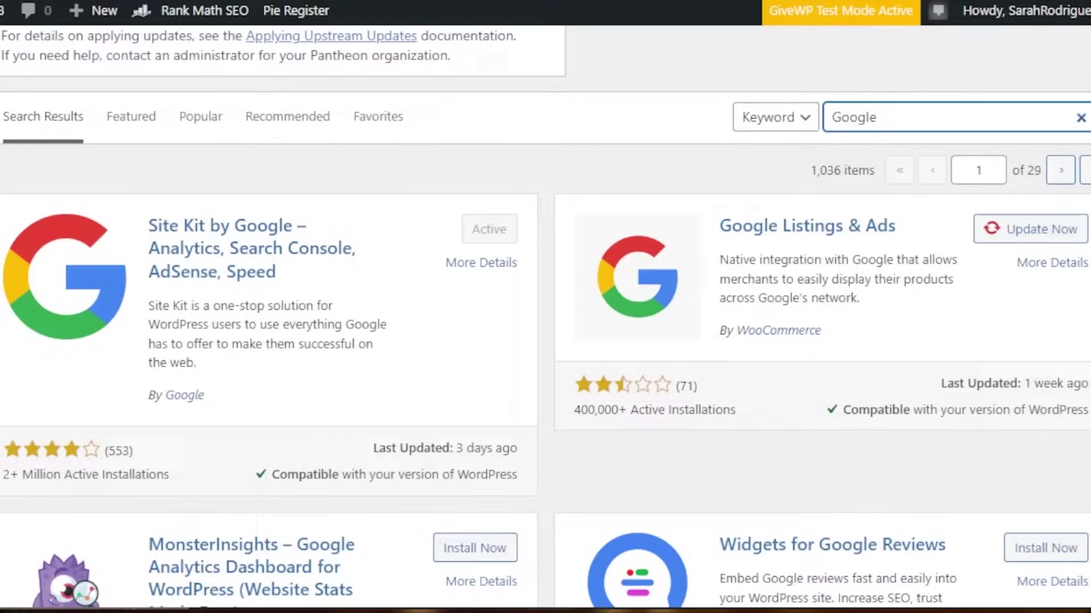
Start Site Kit setup by signing in with a Google account and granting the extra access
{"action": "scroll", "coordinate": [546, 319], "scroll_direction": "up", "scroll_amount": 5}
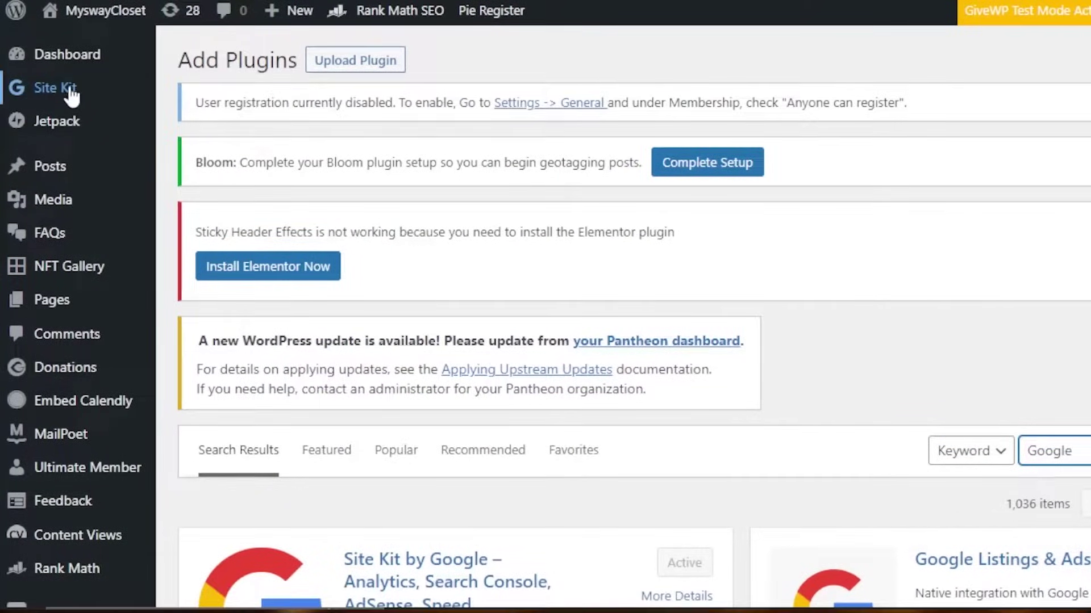
{"action": "left_click", "coordinate": [67, 92]}
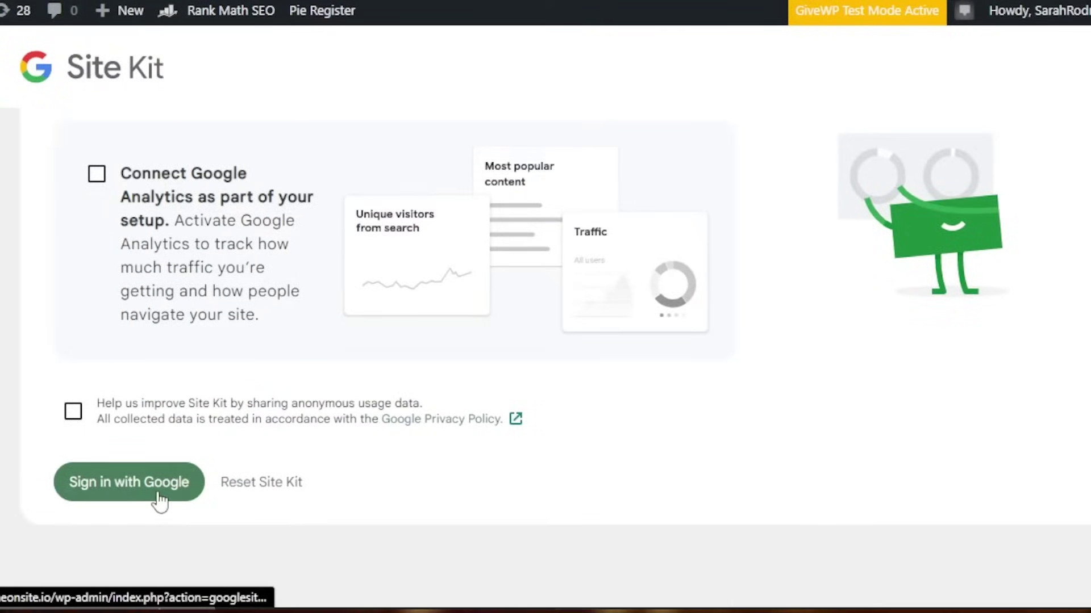
{"action": "left_click", "coordinate": [119, 488]}
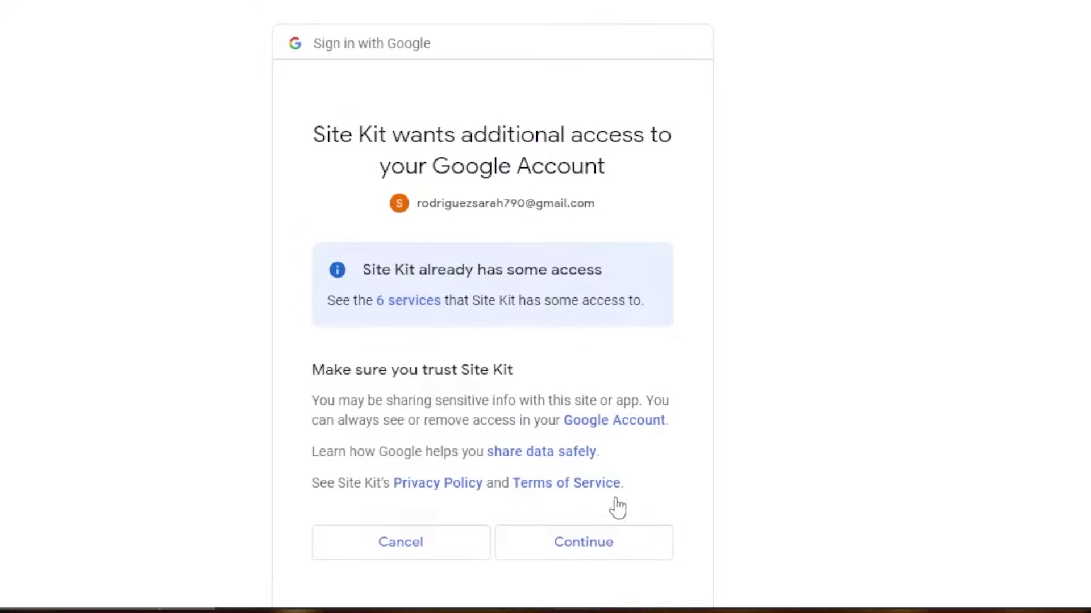
{"action": "left_click", "coordinate": [594, 552]}
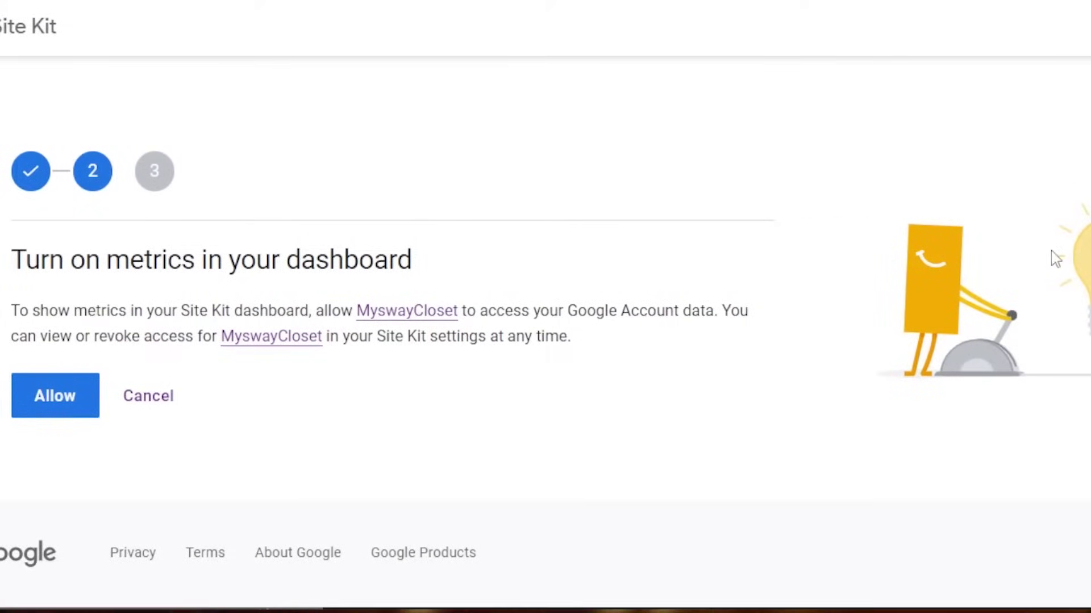
Allow dashboard account metrics and confirm the Search Console step to reach the Congratulations screen
{"action": "scroll", "coordinate": [545, 377], "scroll_direction": "down", "scroll_amount": 1}
{"action": "scroll", "coordinate": [545, 377], "scroll_direction": "up", "scroll_amount": 1}
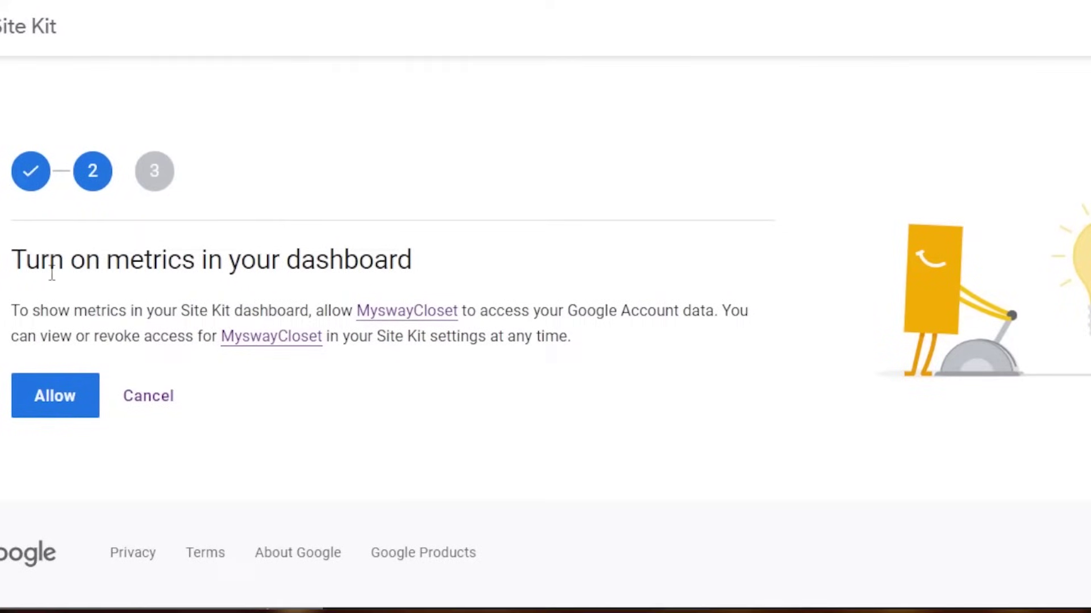
{"action": "left_click", "coordinate": [54, 394]}
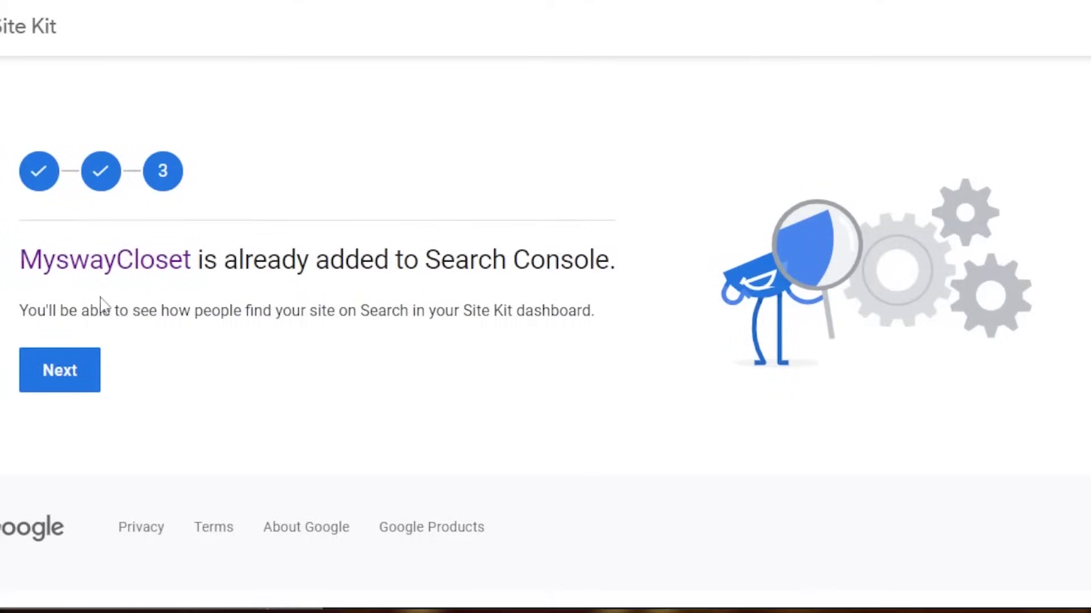
{"action": "left_click", "coordinate": [85, 377]}
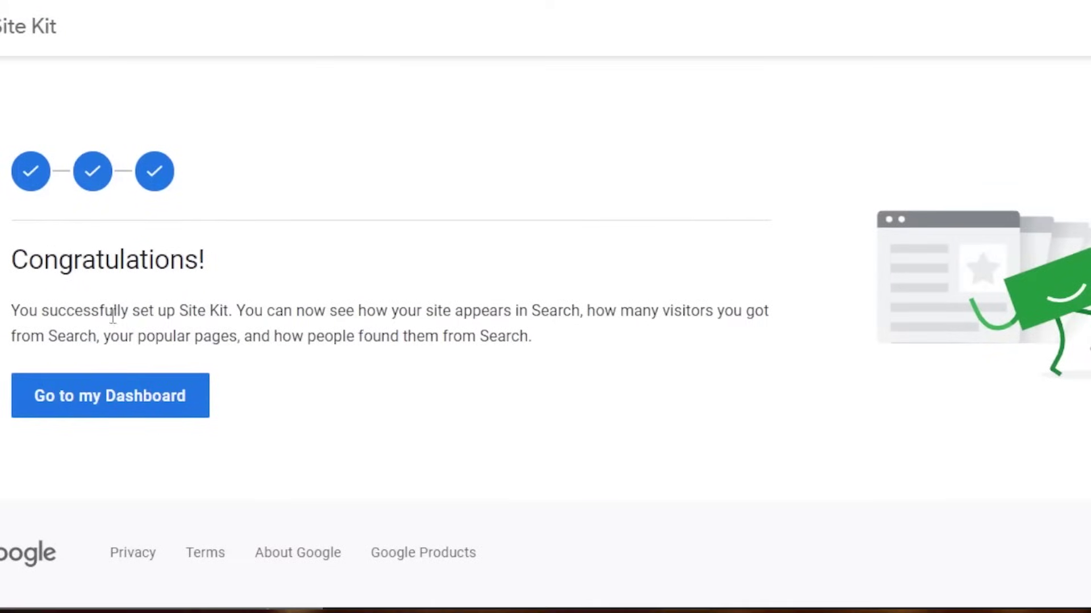
{"action": "left_click", "coordinate": [121, 392]}
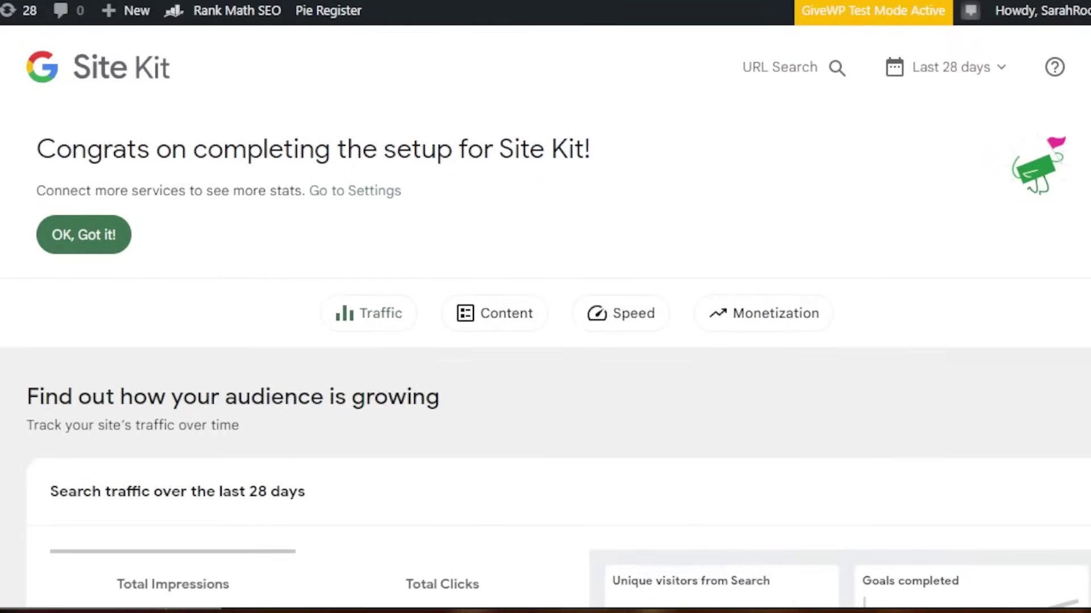
Visit the dashboard's Content, Speed and Monetization sections in turn, then go back to Traffic
{"action": "scroll", "coordinate": [545, 341], "scroll_direction": "down", "scroll_amount": 10}
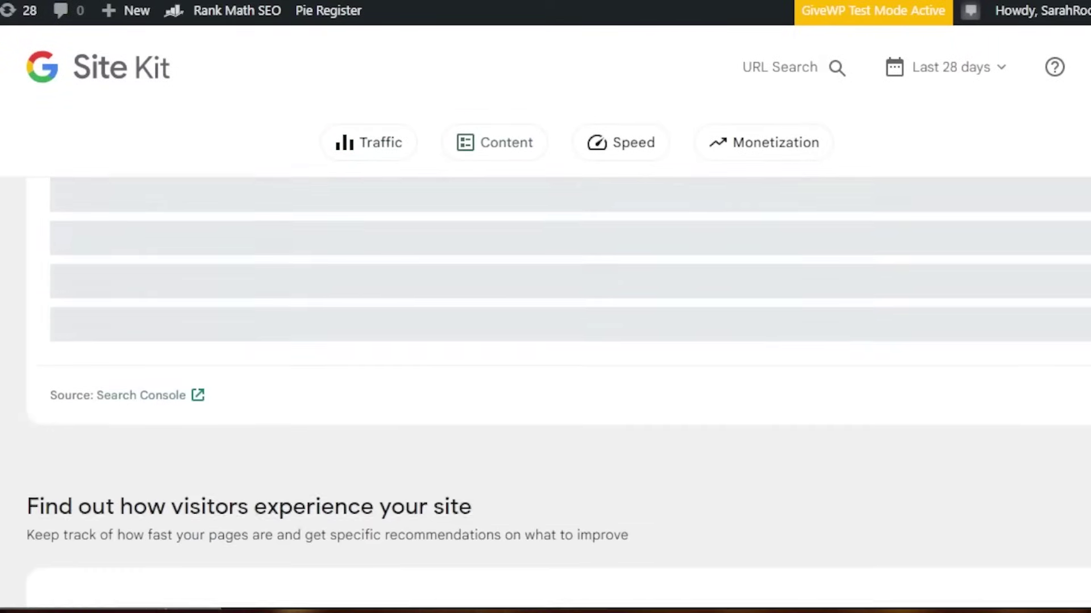
{"action": "scroll", "coordinate": [545, 341], "scroll_direction": "down", "scroll_amount": 5}
{"action": "scroll", "coordinate": [545, 341], "scroll_direction": "up", "scroll_amount": 15}
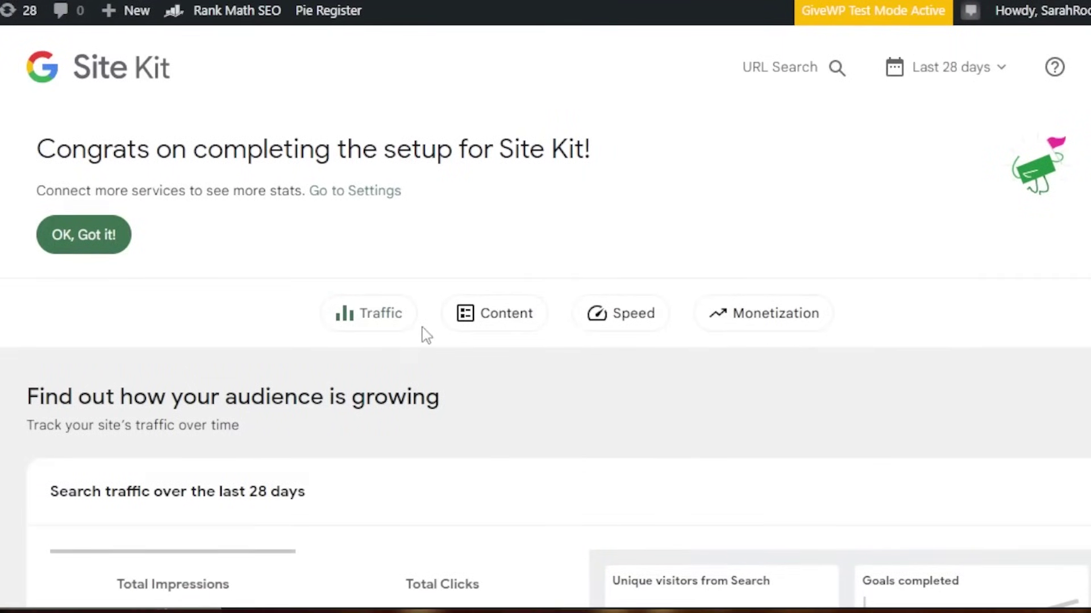
{"action": "left_click", "coordinate": [485, 324]}
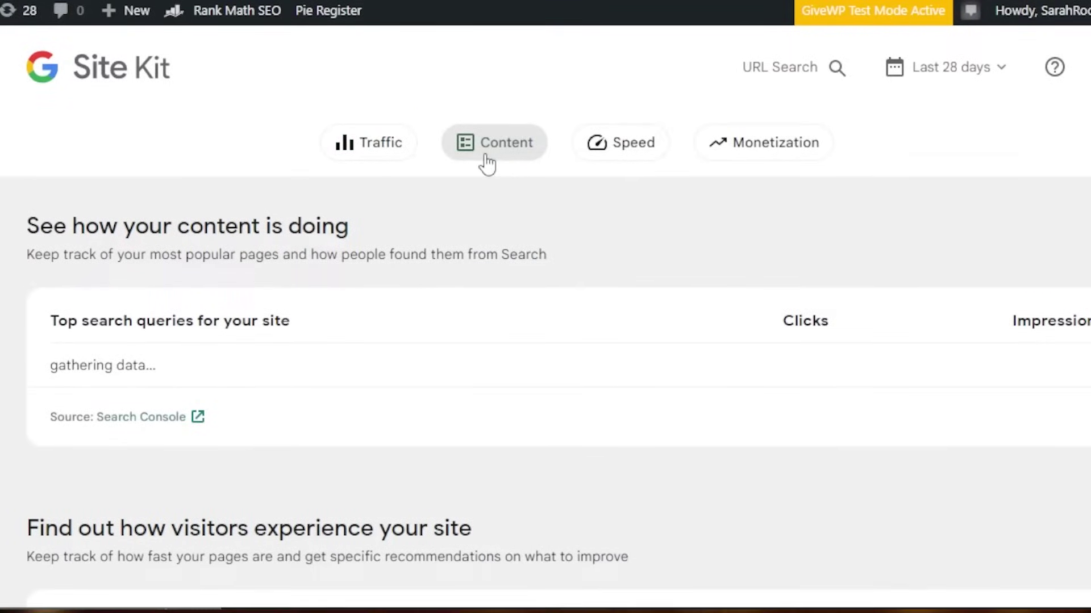
{"action": "left_click", "coordinate": [606, 153]}
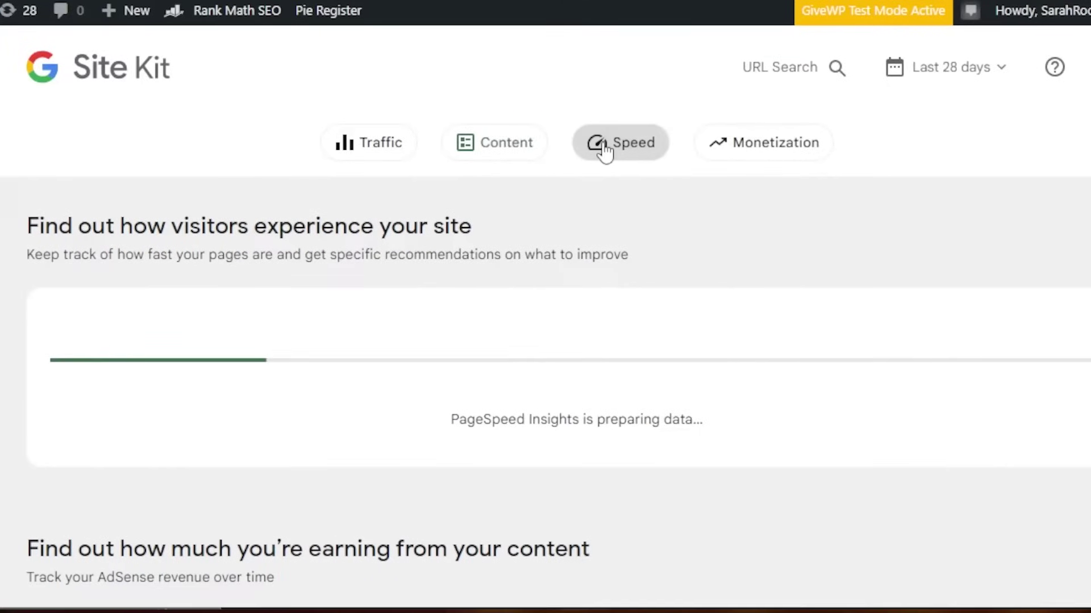
{"action": "left_click", "coordinate": [714, 152]}
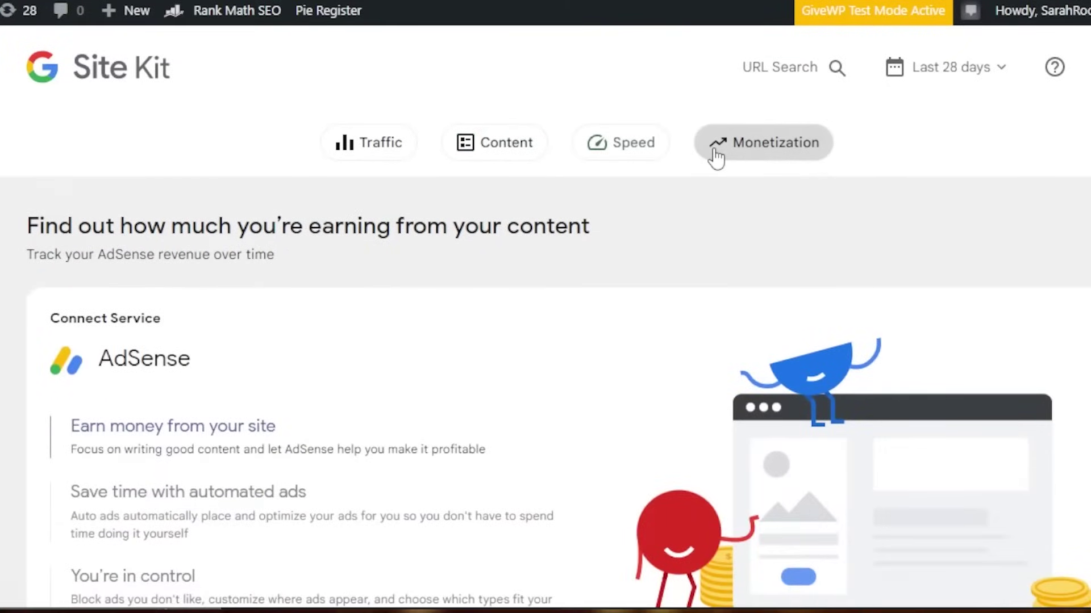
{"action": "left_click", "coordinate": [366, 145]}
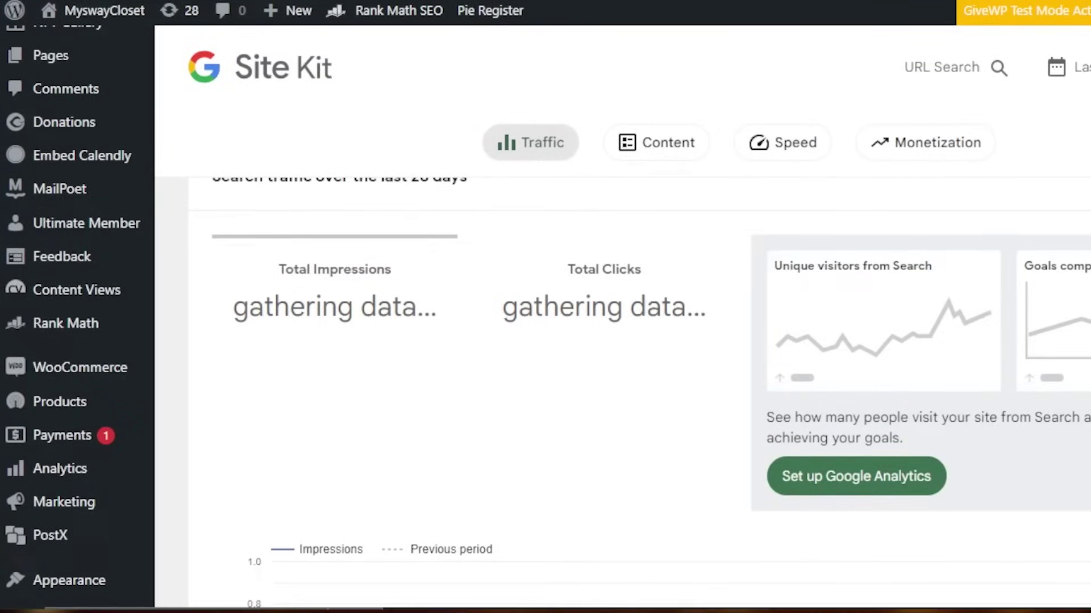
{"action": "scroll", "coordinate": [202, 102], "scroll_direction": "down", "scroll_amount": 7}
{"action": "scroll", "coordinate": [621, 116], "scroll_direction": "down", "scroll_amount": 8}
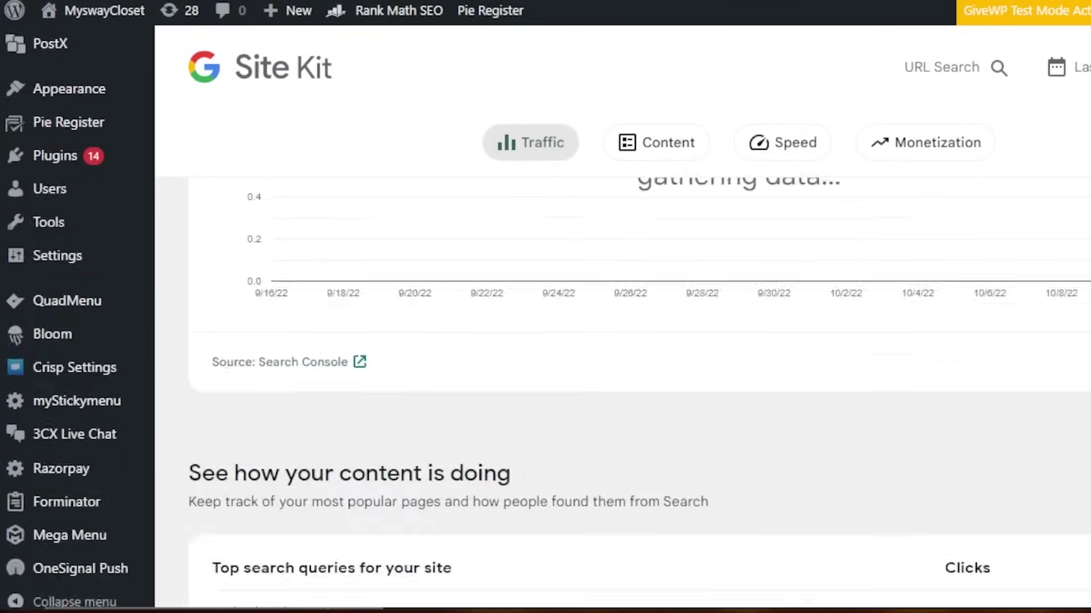
{"action": "scroll", "coordinate": [621, 117], "scroll_direction": "up", "scroll_amount": 4}
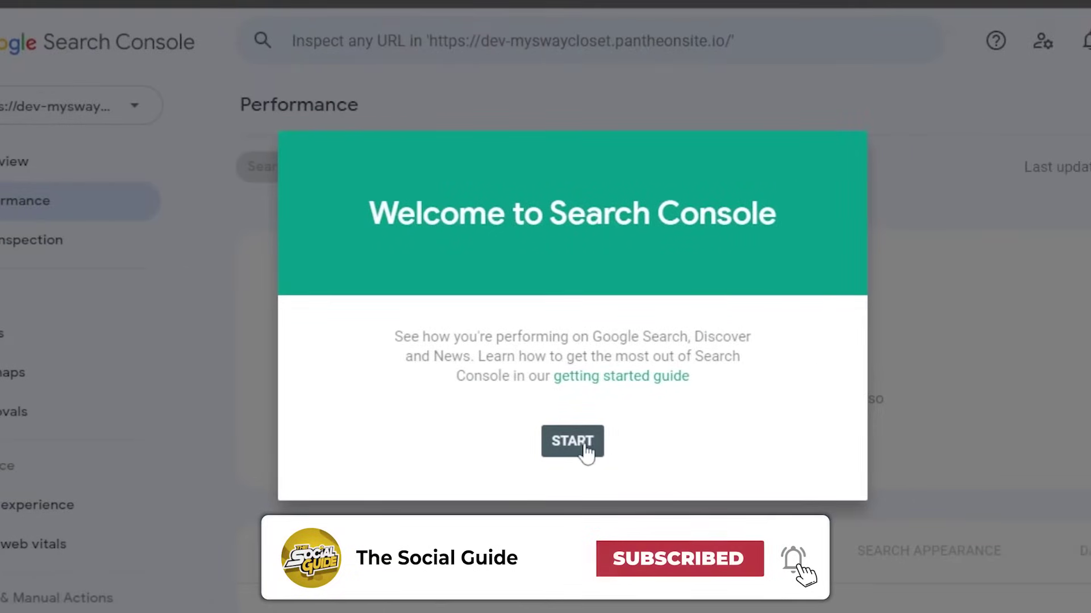
Dismiss the Search Console welcome dialog and property list, leaving the Performance report showing
{"action": "left_click", "coordinate": [585, 452]}
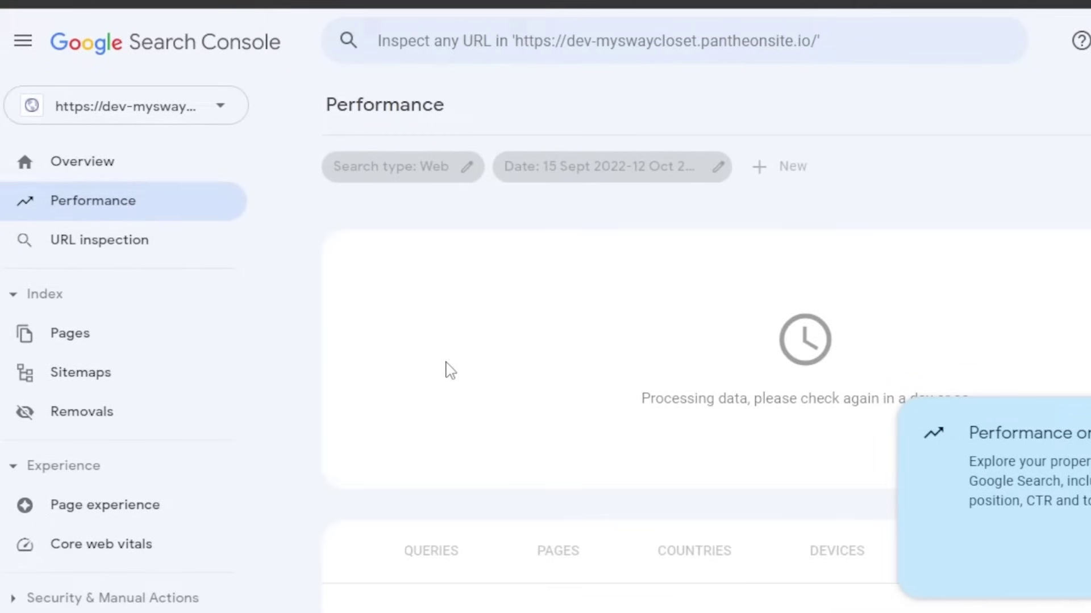
{"action": "left_click", "coordinate": [161, 119]}
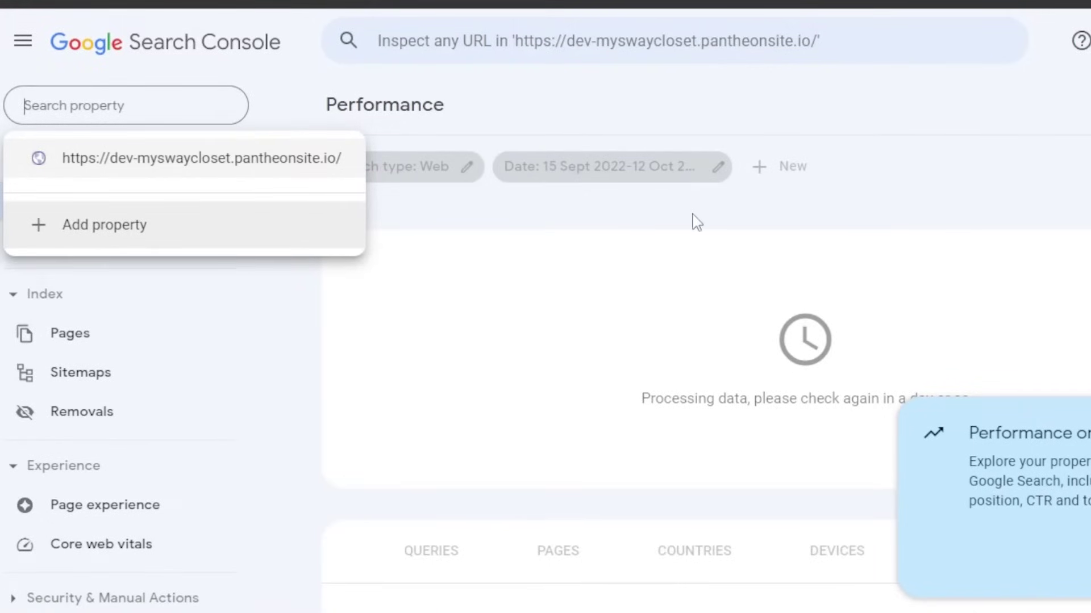
{"action": "key", "text": "Escape"}
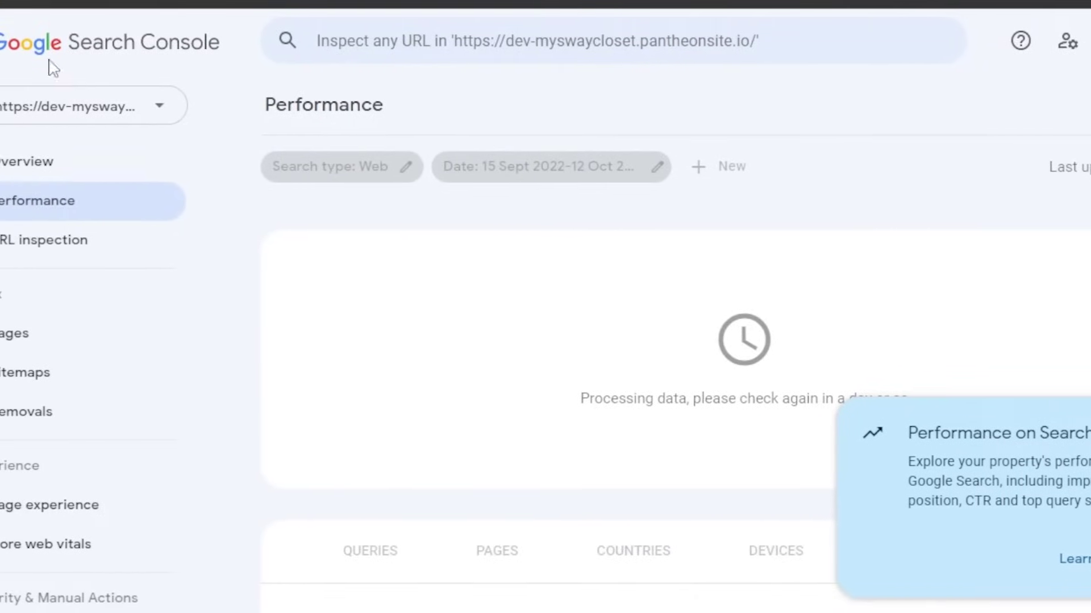
{"action": "scroll", "coordinate": [241, 178], "scroll_direction": "down", "scroll_amount": 2}
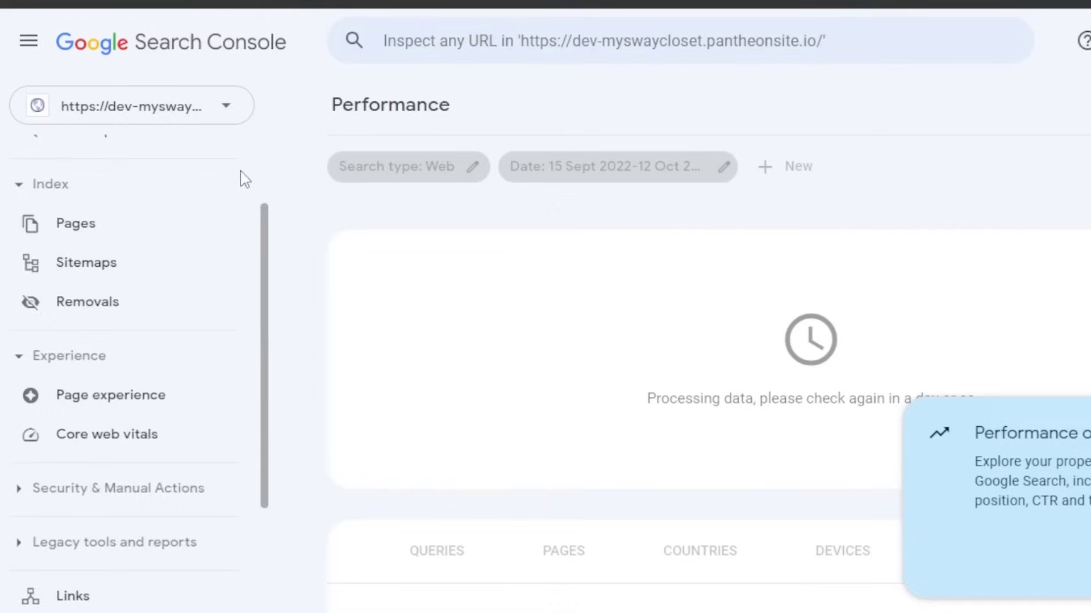
{"action": "scroll", "coordinate": [241, 178], "scroll_direction": "up", "scroll_amount": 2}
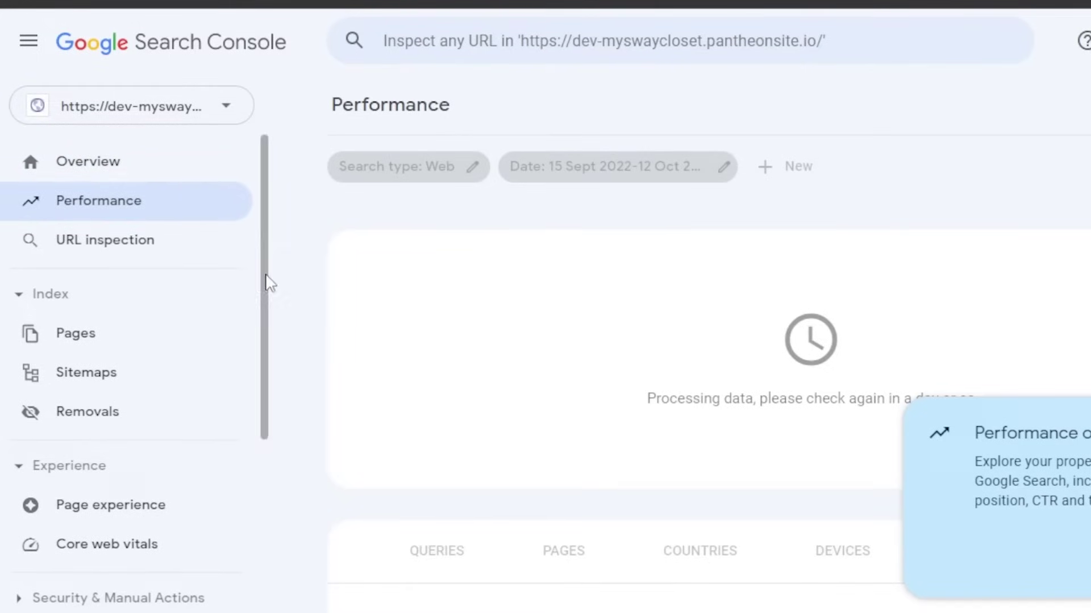
{"action": "scroll", "coordinate": [269, 409], "scroll_direction": "down", "scroll_amount": 3}
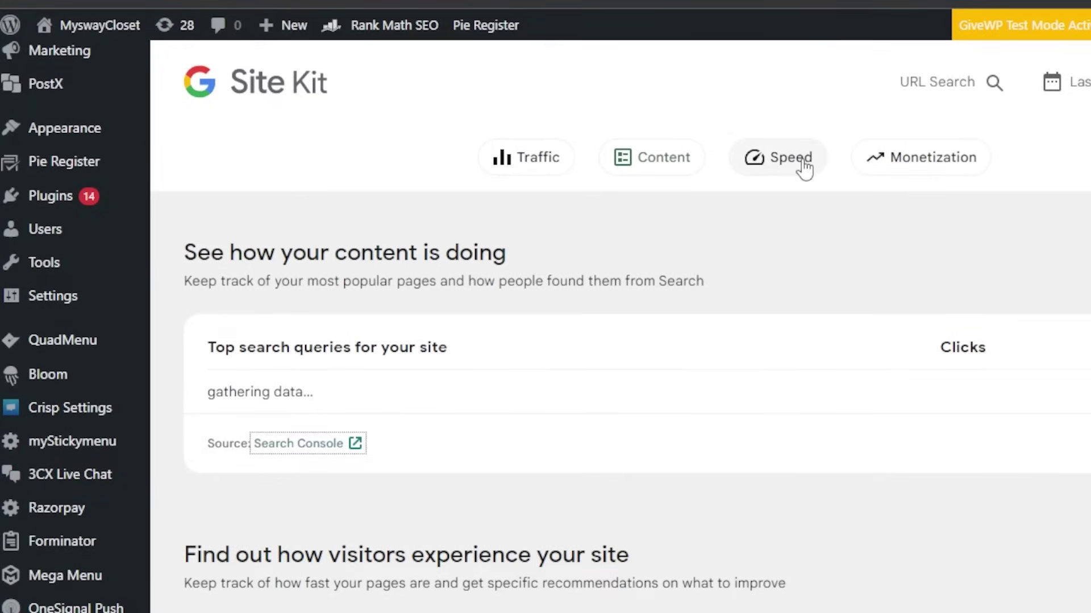
Review the Speed lab metrics and recommendations like Reduce unused JavaScript and Minify JavaScript
{"action": "left_click", "coordinate": [803, 165]}
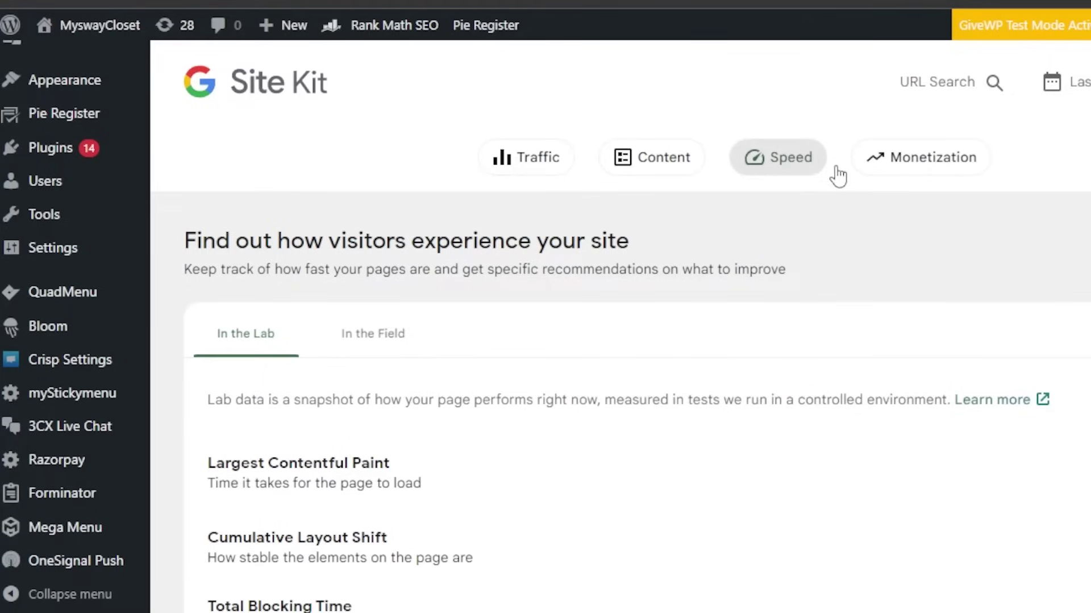
{"action": "scroll", "coordinate": [637, 402], "scroll_direction": "down", "scroll_amount": 3}
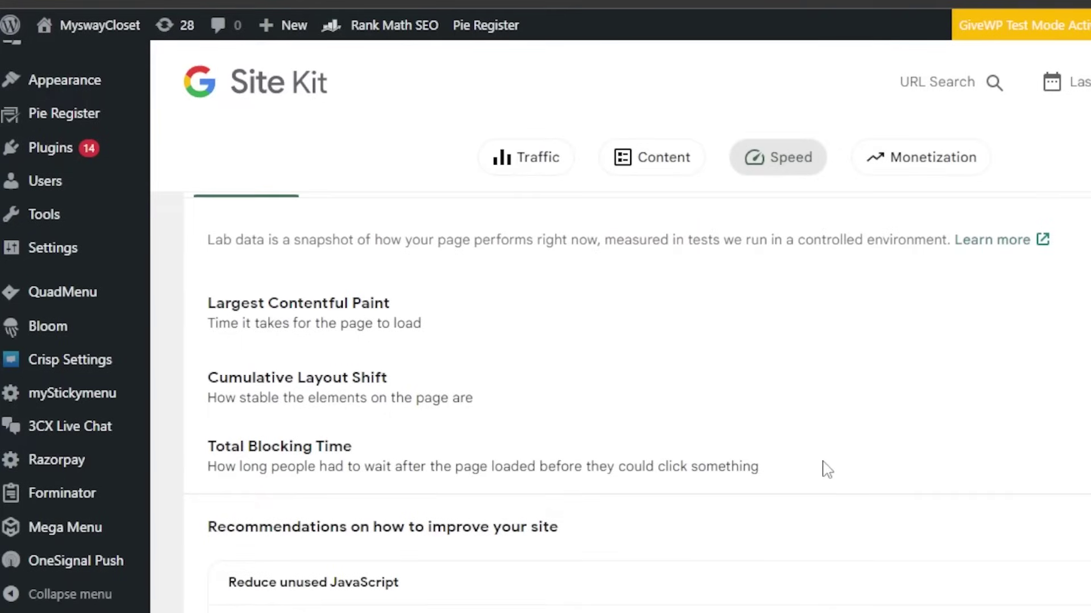
{"action": "scroll", "coordinate": [636, 398], "scroll_direction": "down", "scroll_amount": 9}
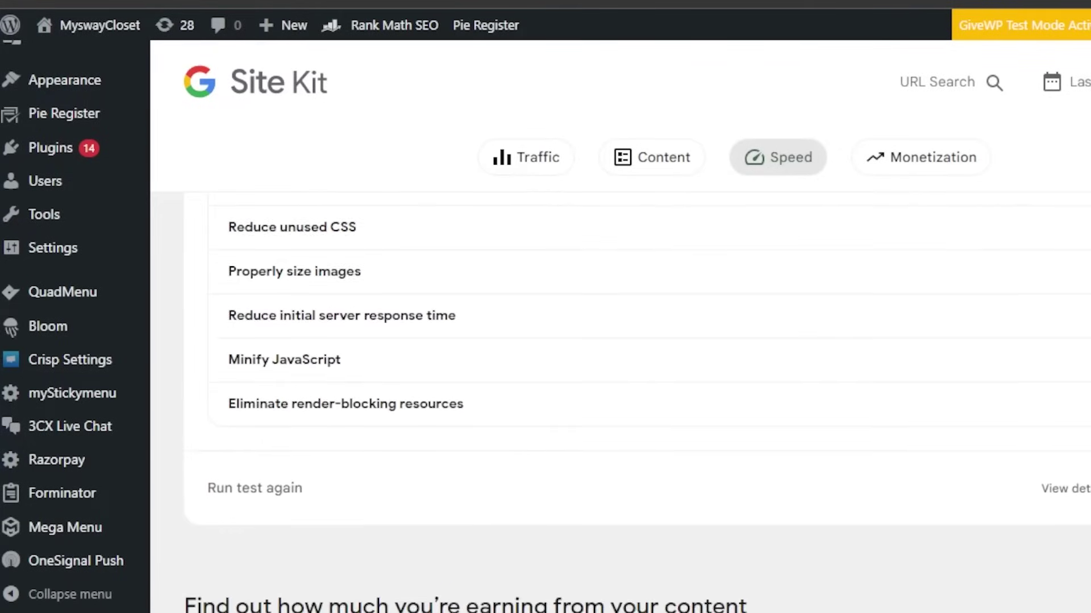
{"action": "scroll", "coordinate": [636, 398], "scroll_direction": "up", "scroll_amount": 4}
{"action": "scroll", "coordinate": [636, 398], "scroll_direction": "up", "scroll_amount": 4}
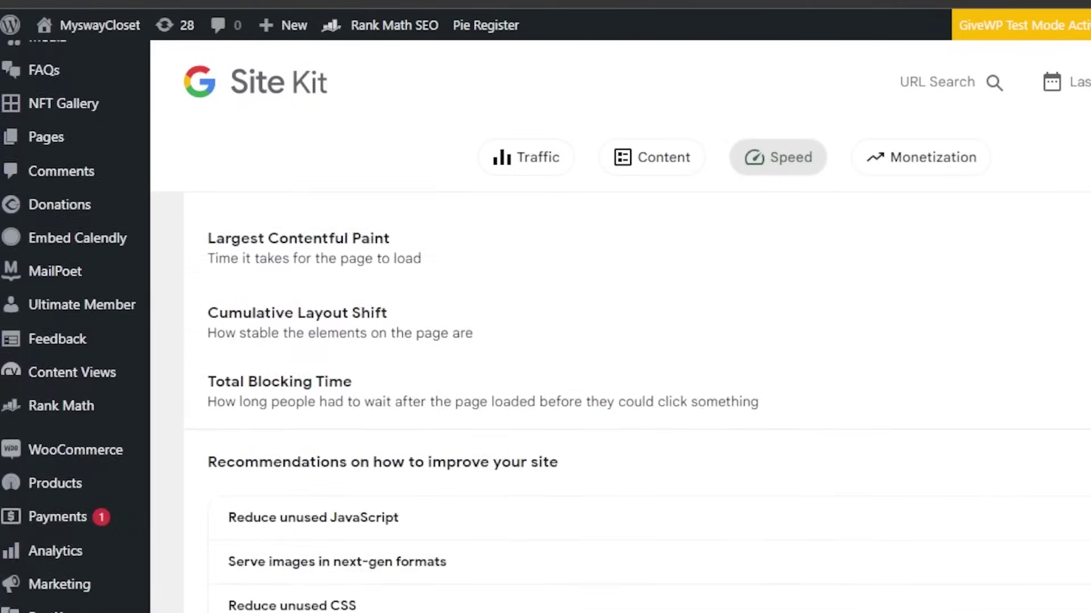
{"action": "scroll", "coordinate": [636, 398], "scroll_direction": "down", "scroll_amount": 3}
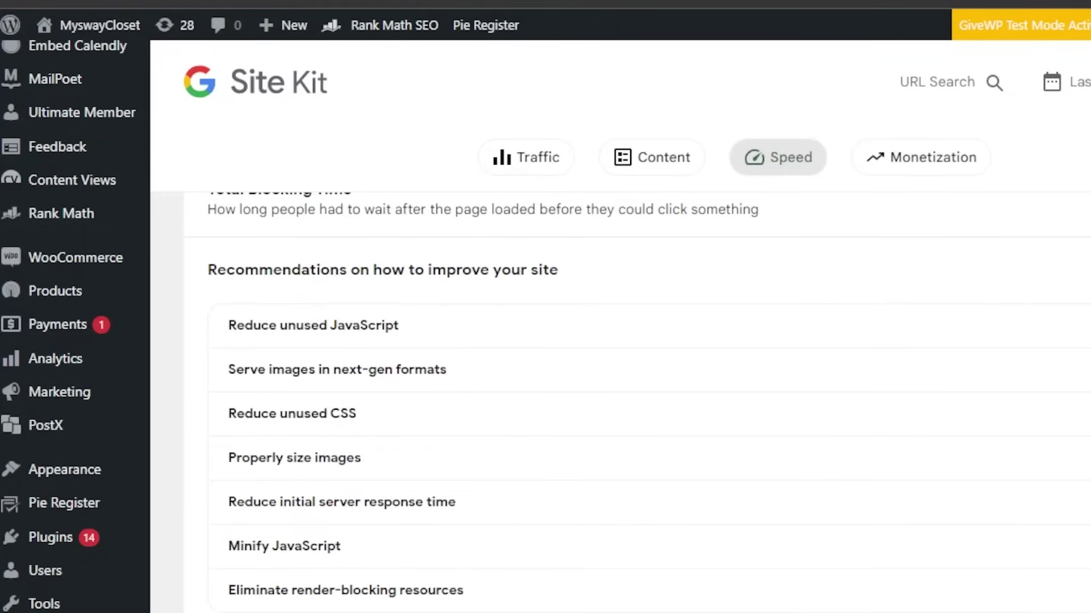
{"action": "scroll", "coordinate": [620, 326], "scroll_direction": "down", "scroll_amount": 2}
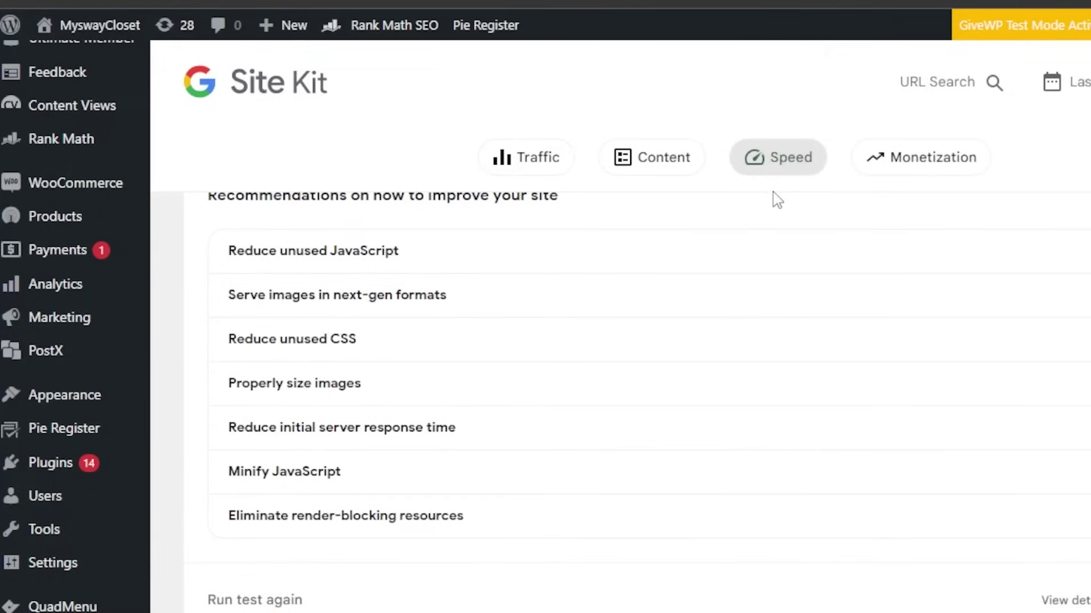
Highlight the AdSense heading on the Monetization card and review its automated-ads and ad-control points
{"action": "scroll", "coordinate": [620, 326], "scroll_direction": "down", "scroll_amount": 10}
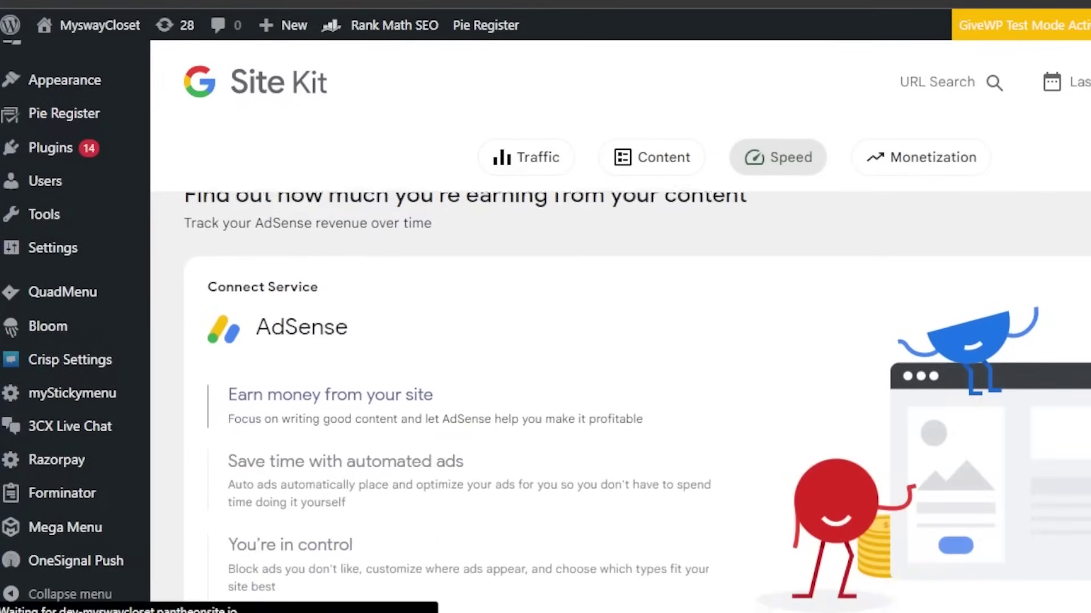
{"action": "scroll", "coordinate": [621, 326], "scroll_direction": "up", "scroll_amount": 1}
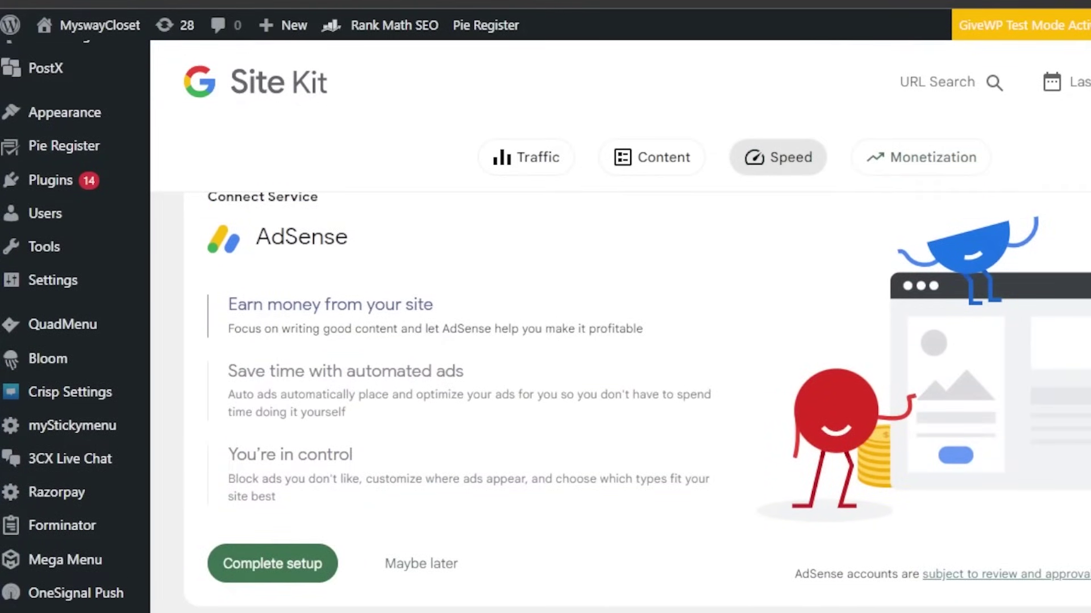
{"action": "scroll", "coordinate": [620, 326], "scroll_direction": "up", "scroll_amount": 1}
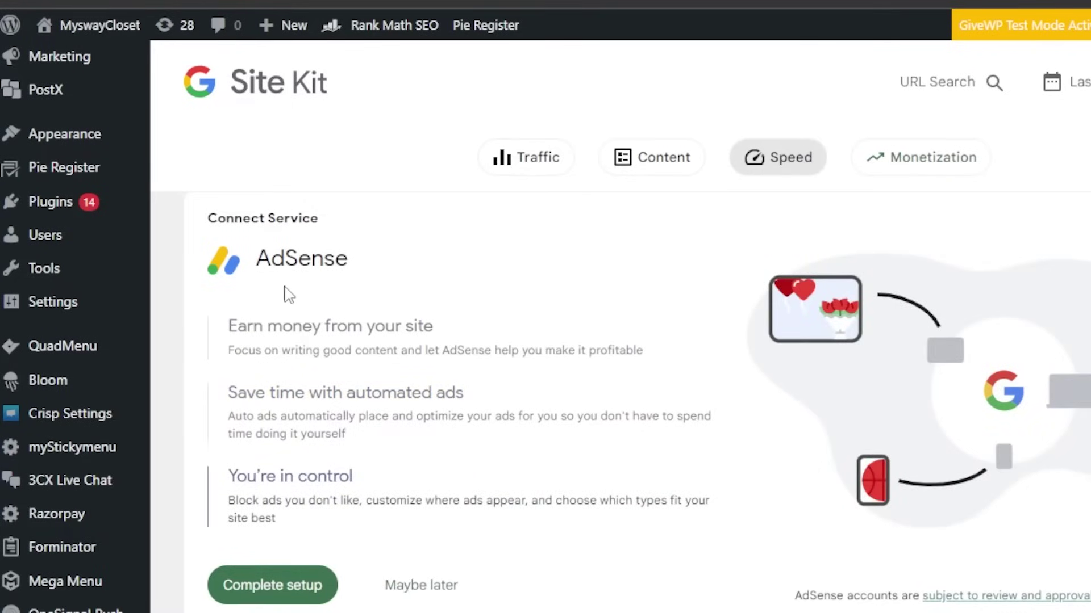
{"action": "left_click_drag", "start_coordinate": [254, 267], "coordinate": [379, 278]}
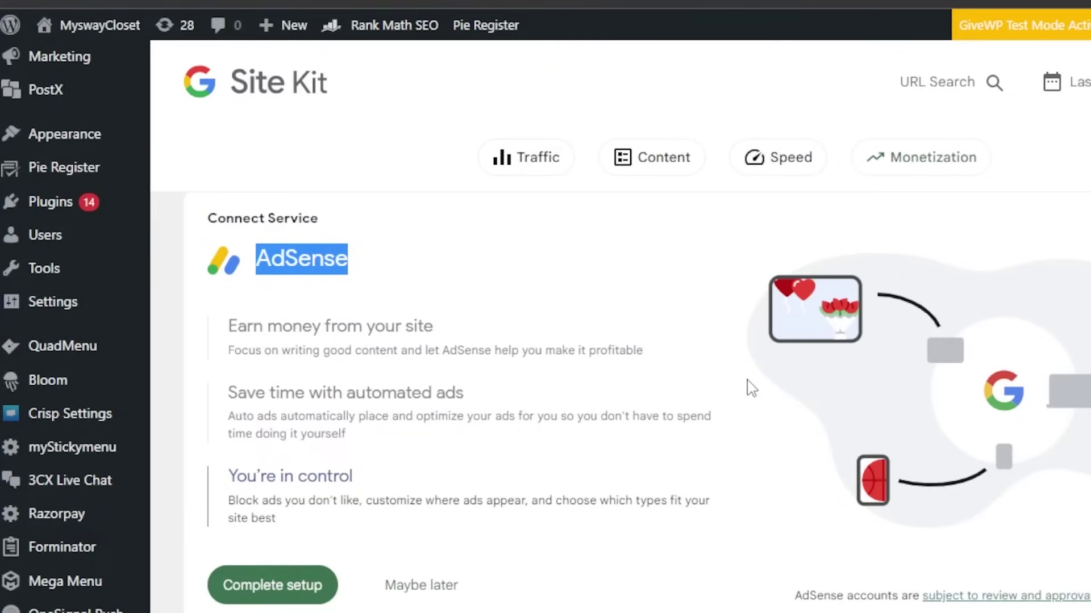
{"action": "scroll", "coordinate": [619, 397], "scroll_direction": "up", "scroll_amount": 9}
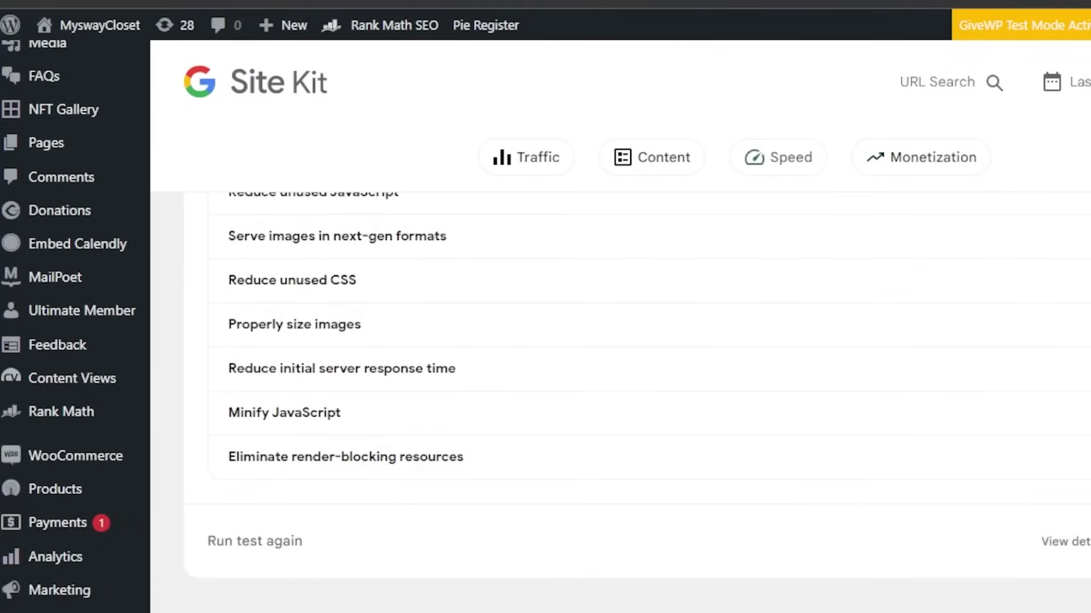
{"action": "scroll", "coordinate": [619, 398], "scroll_direction": "down", "scroll_amount": 7}
{"action": "scroll", "coordinate": [619, 398], "scroll_direction": "down", "scroll_amount": 2}
{"action": "scroll", "coordinate": [619, 397], "scroll_direction": "up", "scroll_amount": 1}
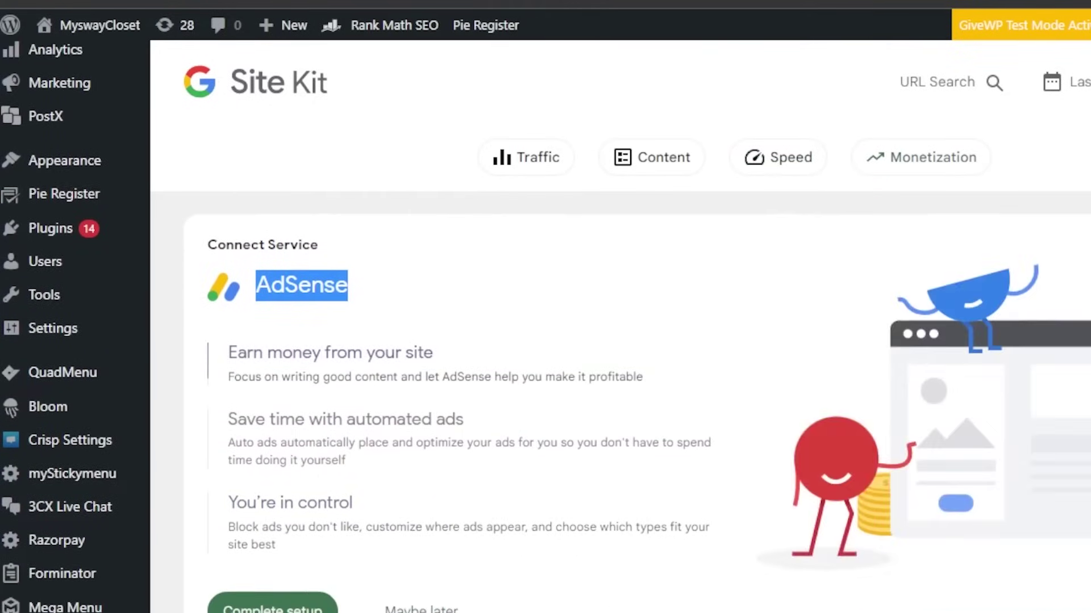
{"action": "scroll", "coordinate": [619, 397], "scroll_direction": "down", "scroll_amount": 1}
{"action": "scroll", "coordinate": [619, 397], "scroll_direction": "up", "scroll_amount": 1}
{"action": "scroll", "coordinate": [619, 398], "scroll_direction": "down", "scroll_amount": 1}
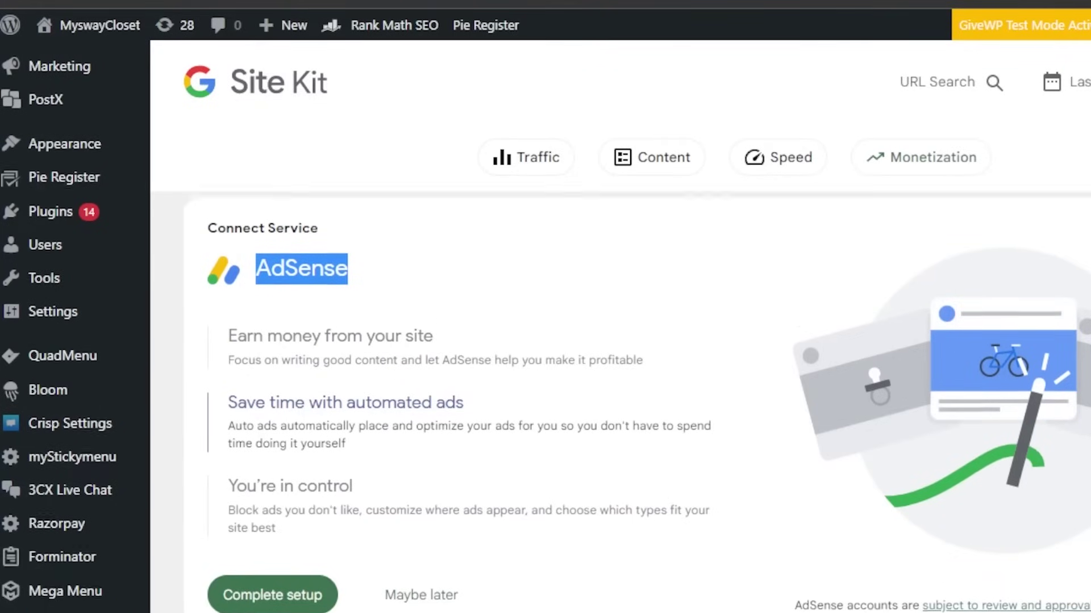
{"action": "scroll", "coordinate": [637, 397], "scroll_direction": "down", "scroll_amount": 2}
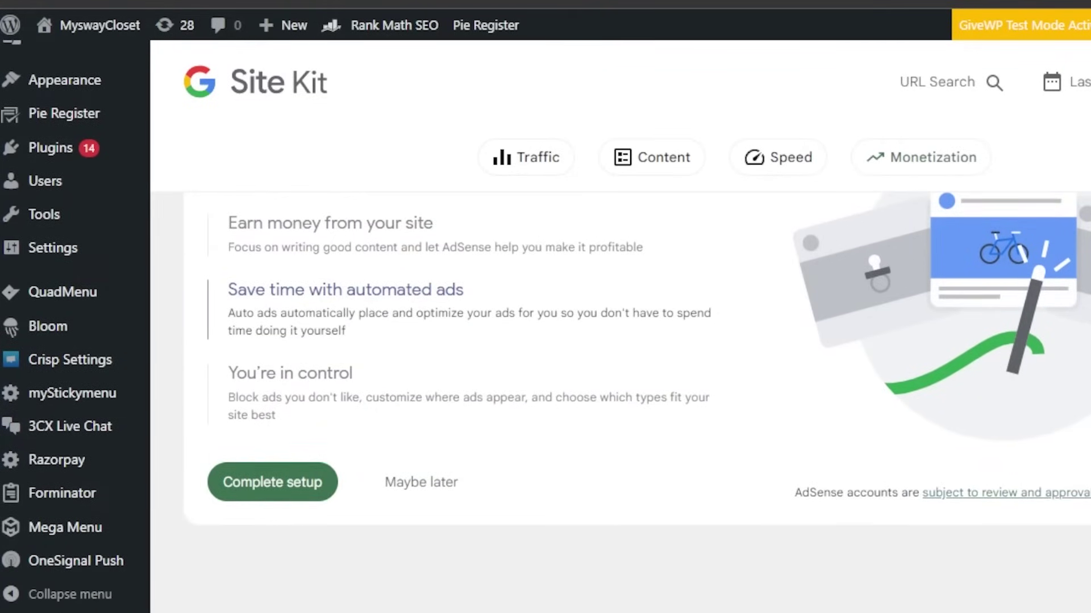
Scroll back up the Site Kit dashboard to the setup congratulations banner
{"action": "scroll", "coordinate": [637, 398], "scroll_direction": "up", "scroll_amount": 20}
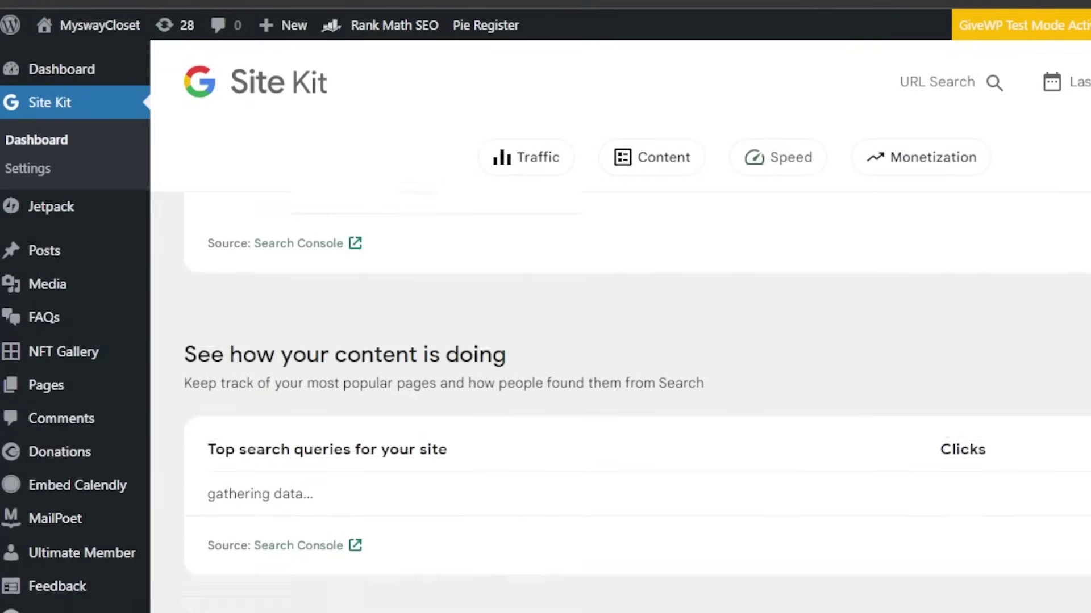
{"action": "scroll", "coordinate": [638, 398], "scroll_direction": "up", "scroll_amount": 4}
{"action": "scroll", "coordinate": [637, 397], "scroll_direction": "down", "scroll_amount": 15}
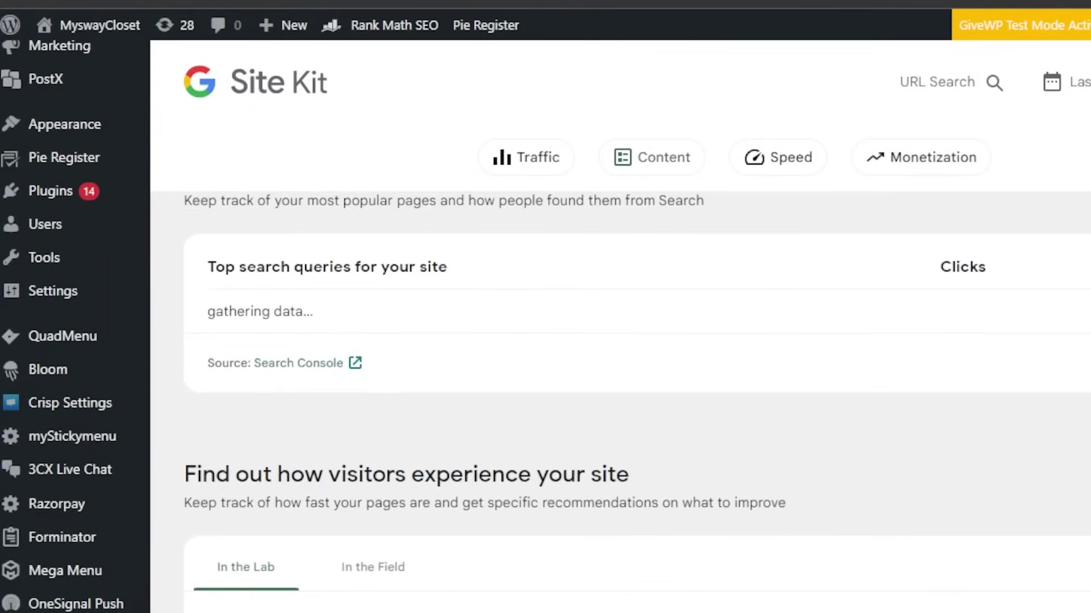
{"action": "scroll", "coordinate": [637, 397], "scroll_direction": "down", "scroll_amount": 6}
{"action": "scroll", "coordinate": [638, 398], "scroll_direction": "up", "scroll_amount": 15}
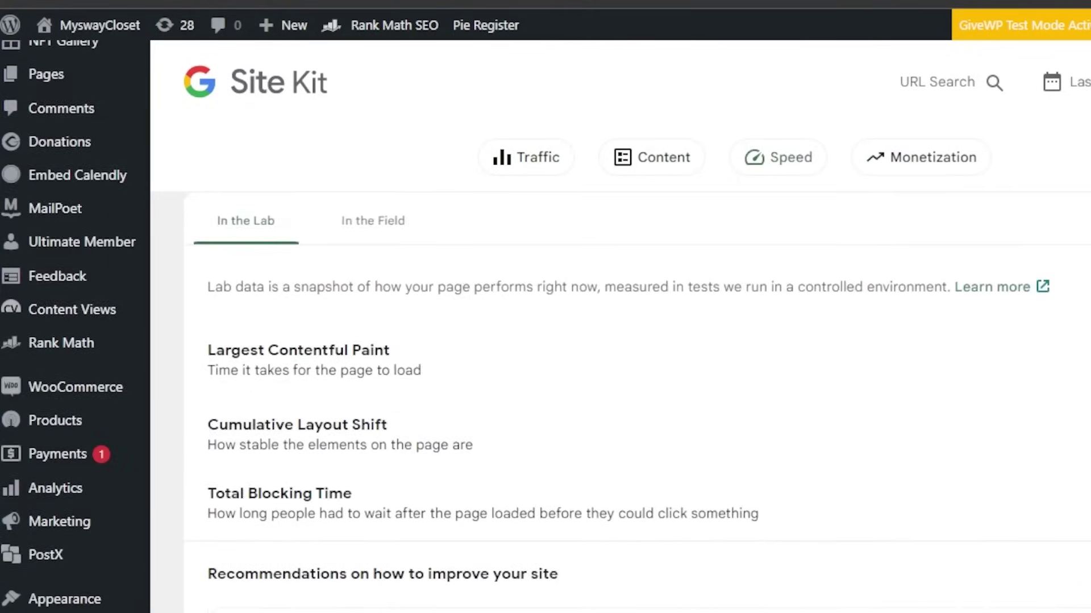
{"action": "scroll", "coordinate": [637, 398], "scroll_direction": "up", "scroll_amount": 12}
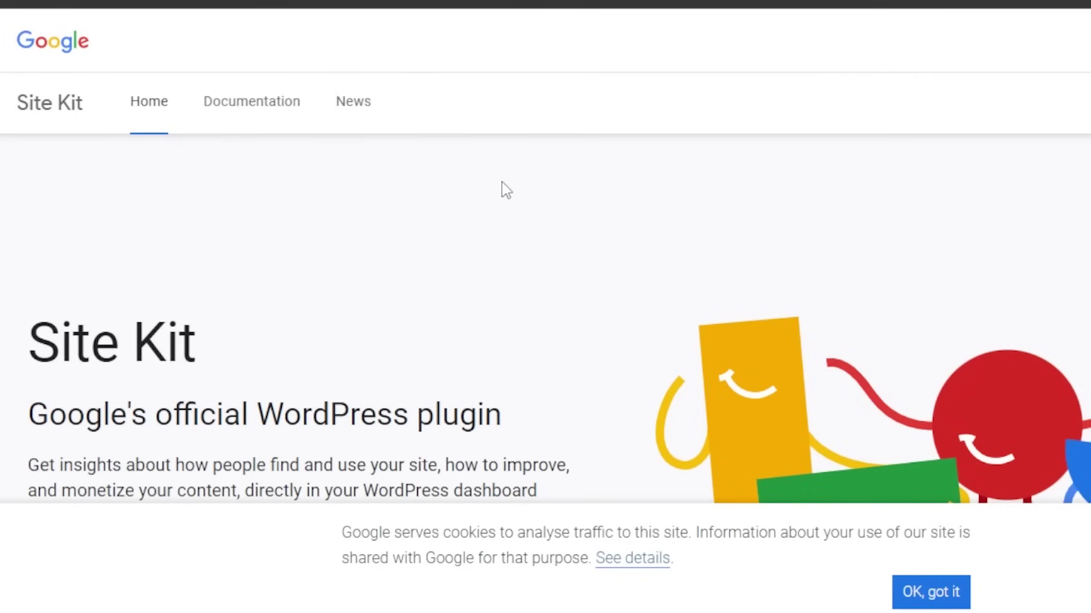
{"action": "scroll", "coordinate": [545, 318], "scroll_direction": "down", "scroll_amount": 15}
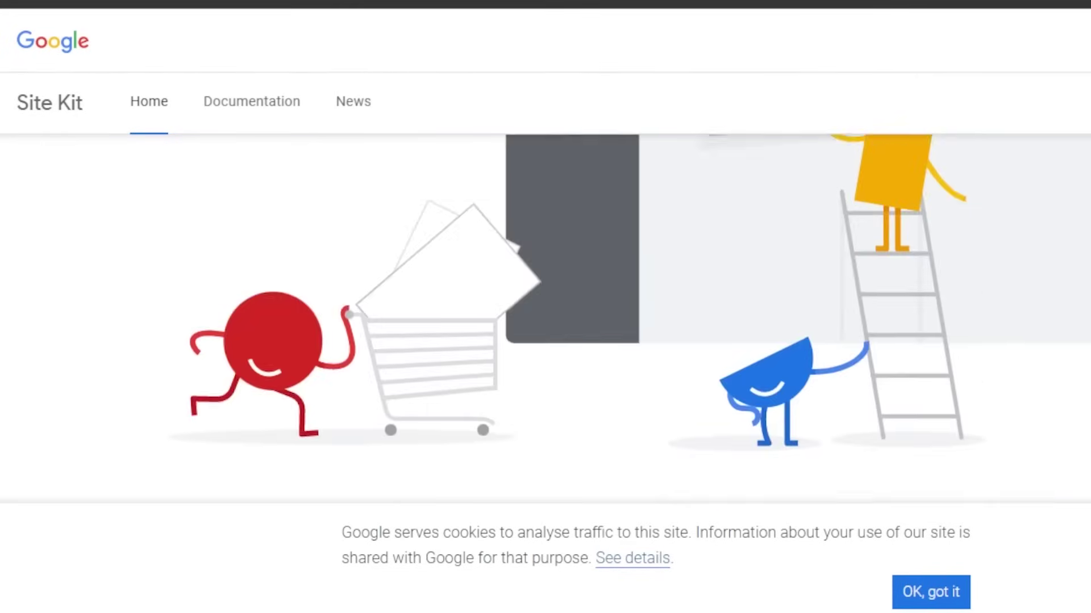
{"action": "scroll", "coordinate": [546, 322], "scroll_direction": "down", "scroll_amount": 3}
{"action": "scroll", "coordinate": [545, 322], "scroll_direction": "up", "scroll_amount": 6}
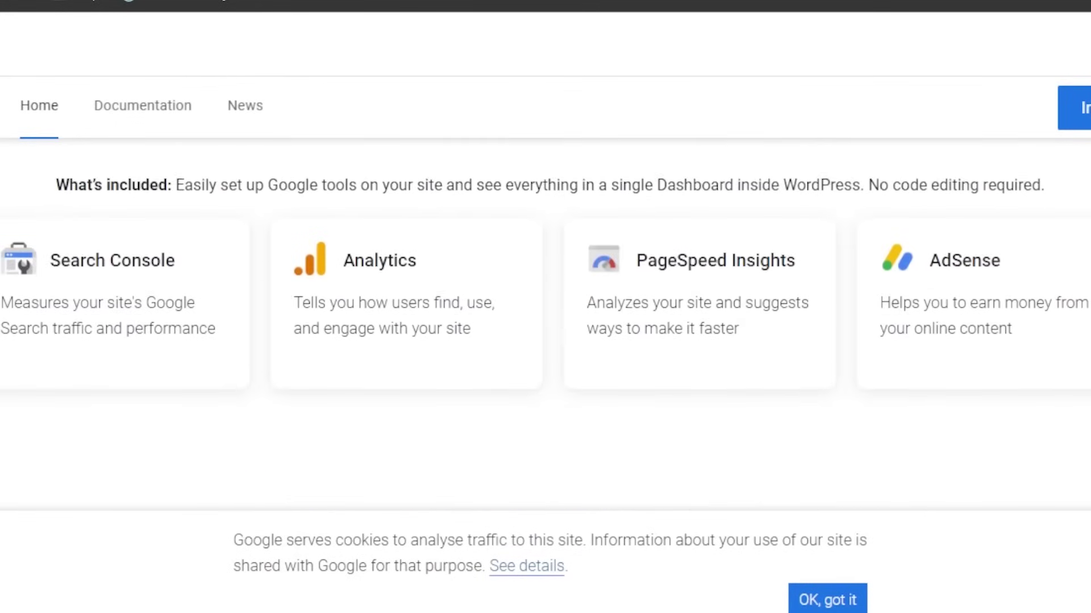
{"action": "scroll", "coordinate": [546, 322], "scroll_direction": "down", "scroll_amount": 3}
{"action": "scroll", "coordinate": [545, 270], "scroll_direction": "up", "scroll_amount": 1}
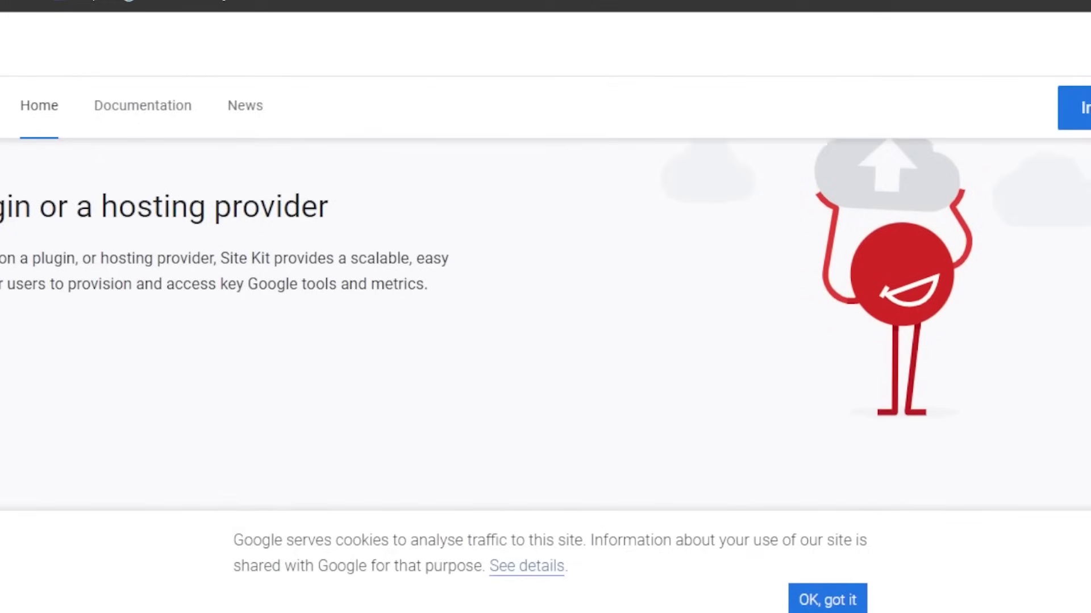
{"action": "scroll", "coordinate": [488, 278], "scroll_direction": "down", "scroll_amount": 10}
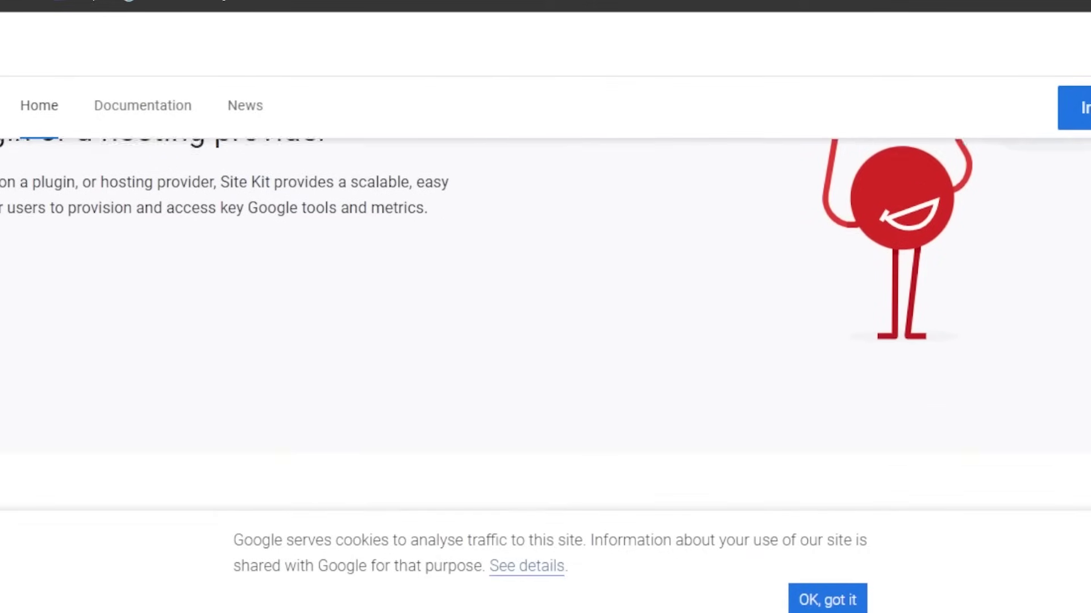
{"action": "scroll", "coordinate": [546, 324], "scroll_direction": "down", "scroll_amount": 10}
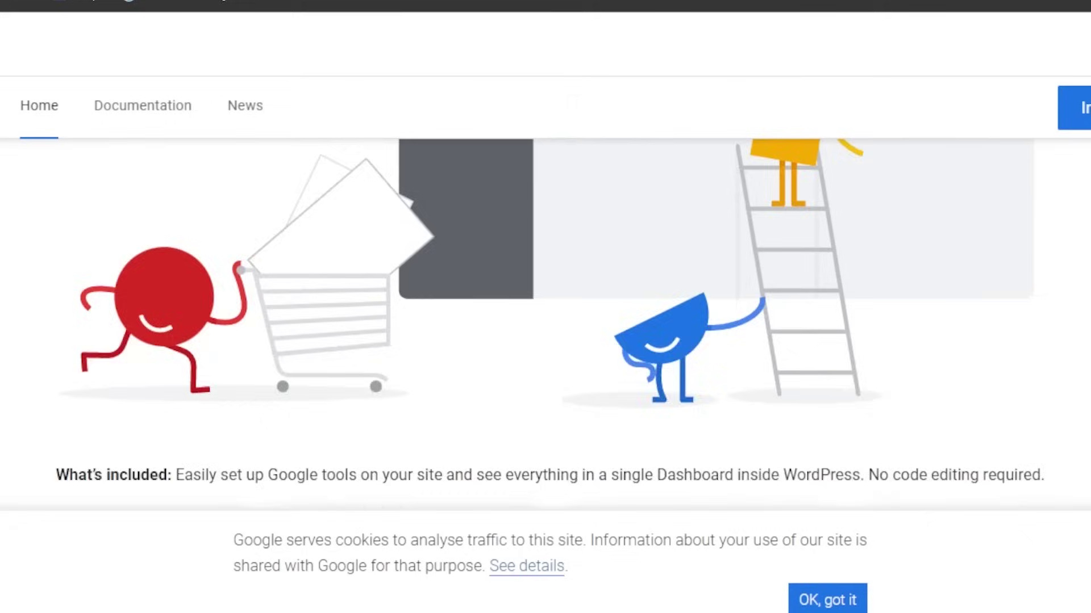
{"action": "scroll", "coordinate": [545, 324], "scroll_direction": "up", "scroll_amount": 10}
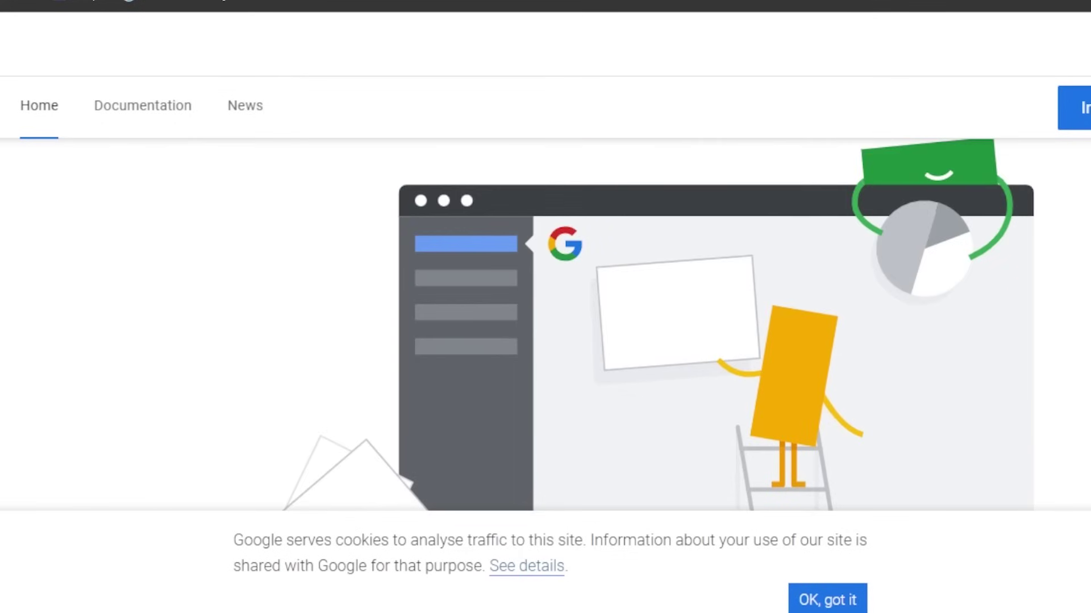
{"action": "scroll", "coordinate": [545, 324], "scroll_direction": "up", "scroll_amount": 5}
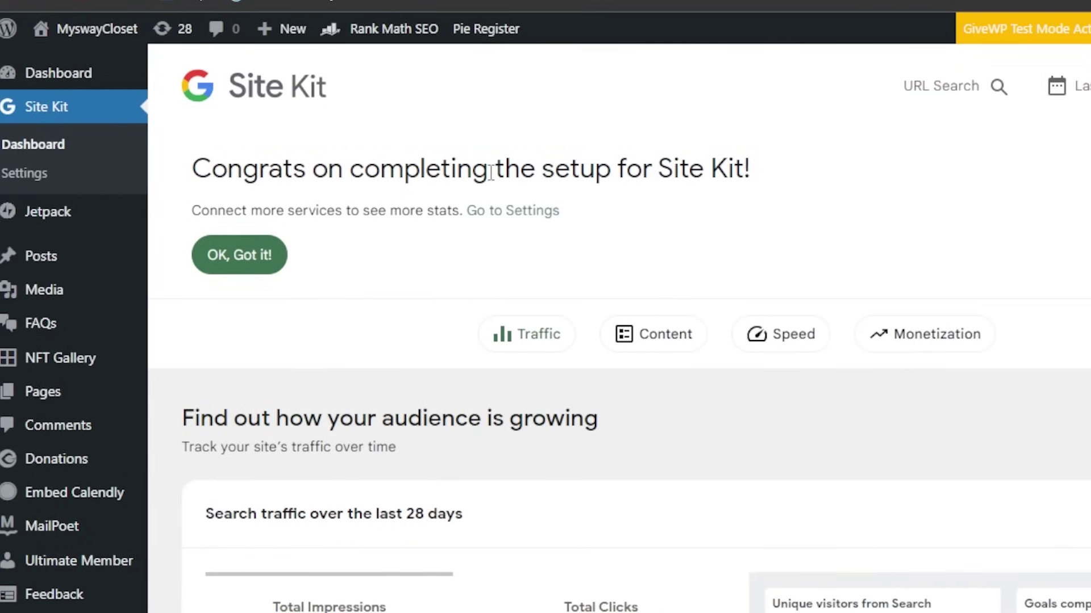
Review the Connected Services list: Search Console, AdSense and PageSpeed Insights
{"action": "scroll", "coordinate": [619, 397], "scroll_direction": "down", "scroll_amount": 5}
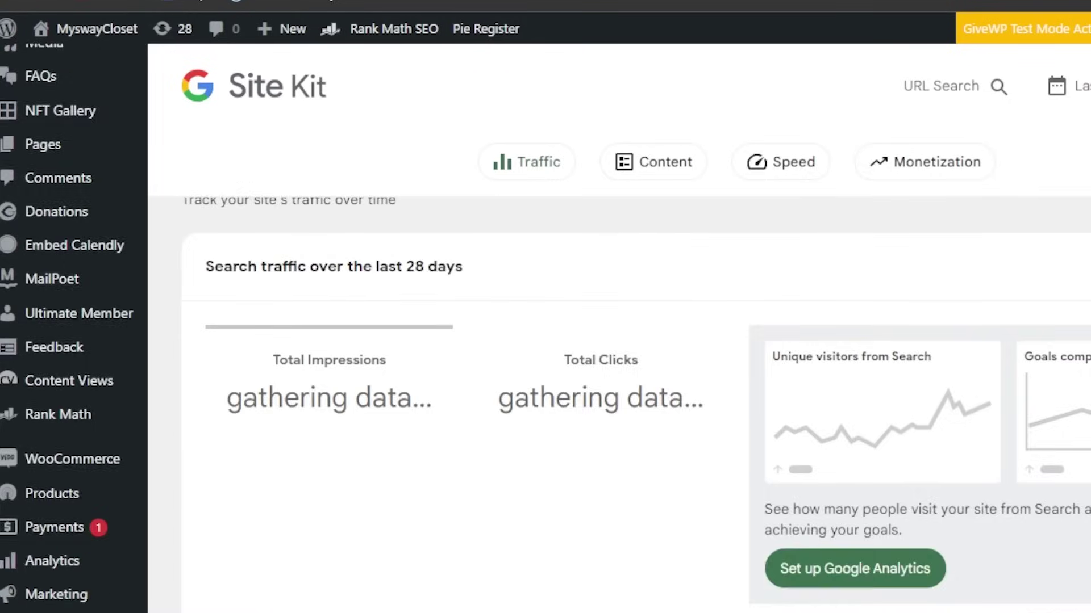
{"action": "scroll", "coordinate": [619, 397], "scroll_direction": "up", "scroll_amount": 5}
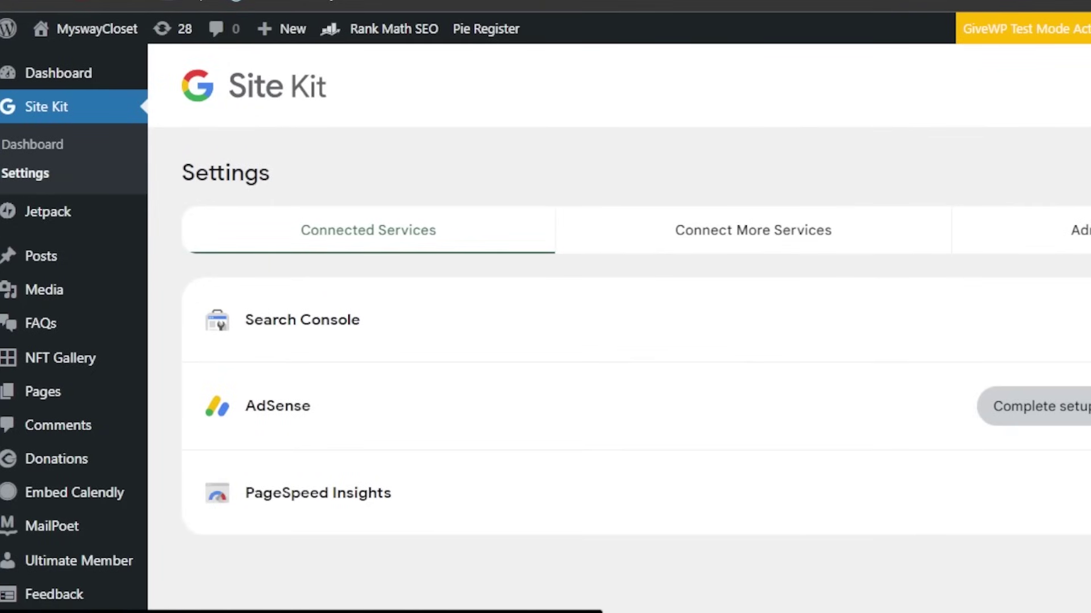
Browse the Connect More Services tab for services still available to connect
{"action": "scroll", "coordinate": [619, 341], "scroll_direction": "down", "scroll_amount": 3}
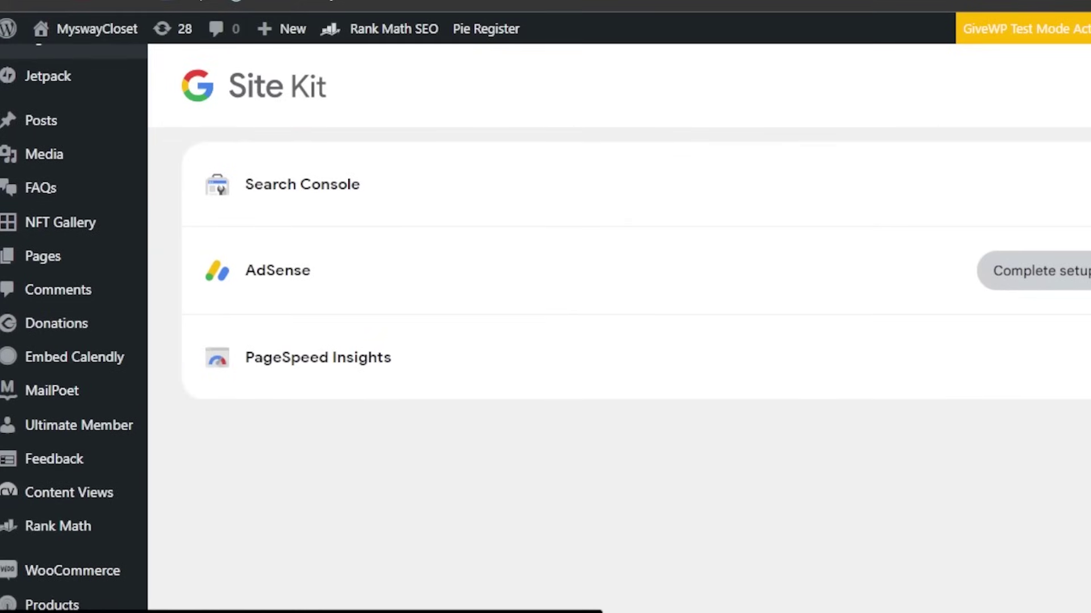
{"action": "scroll", "coordinate": [546, 330], "scroll_direction": "down", "scroll_amount": 1}
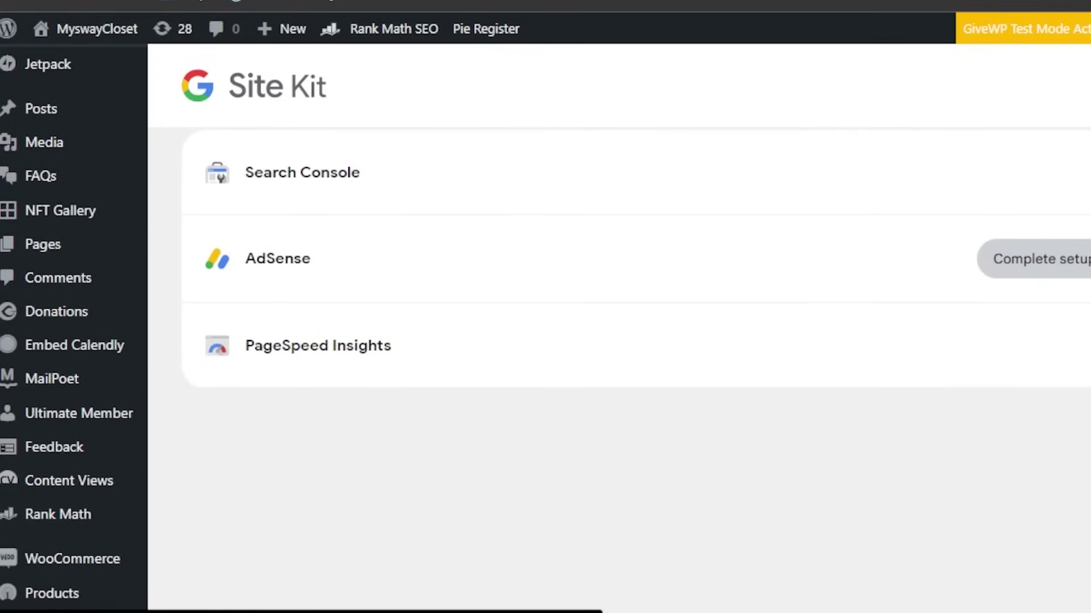
{"action": "scroll", "coordinate": [625, 341], "scroll_direction": "up", "scroll_amount": 3}
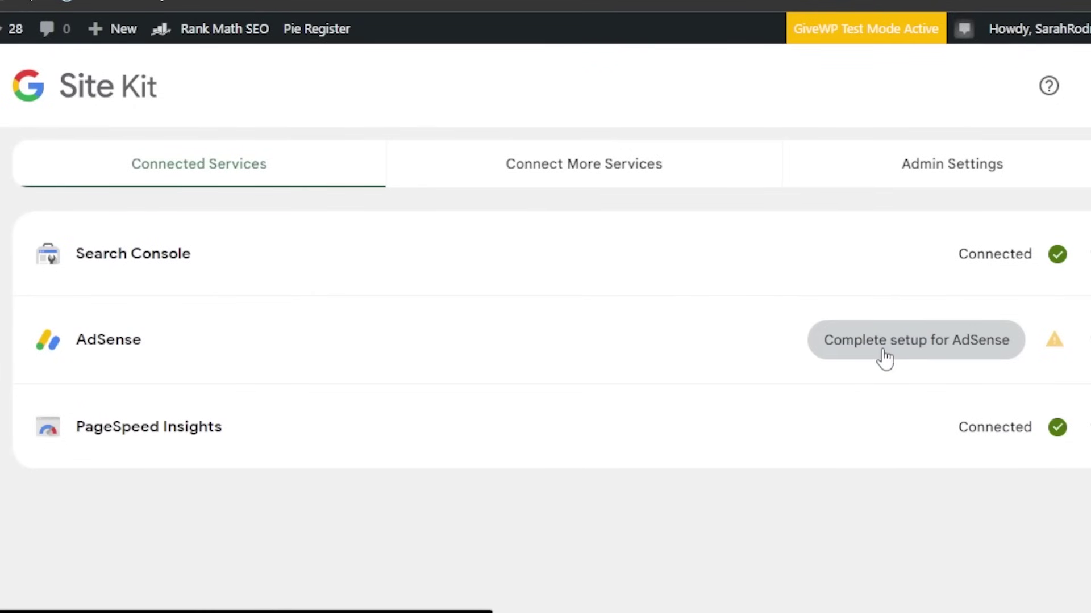
{"action": "left_click", "coordinate": [549, 186]}
{"action": "scroll", "coordinate": [550, 195], "scroll_direction": "down", "scroll_amount": 5}
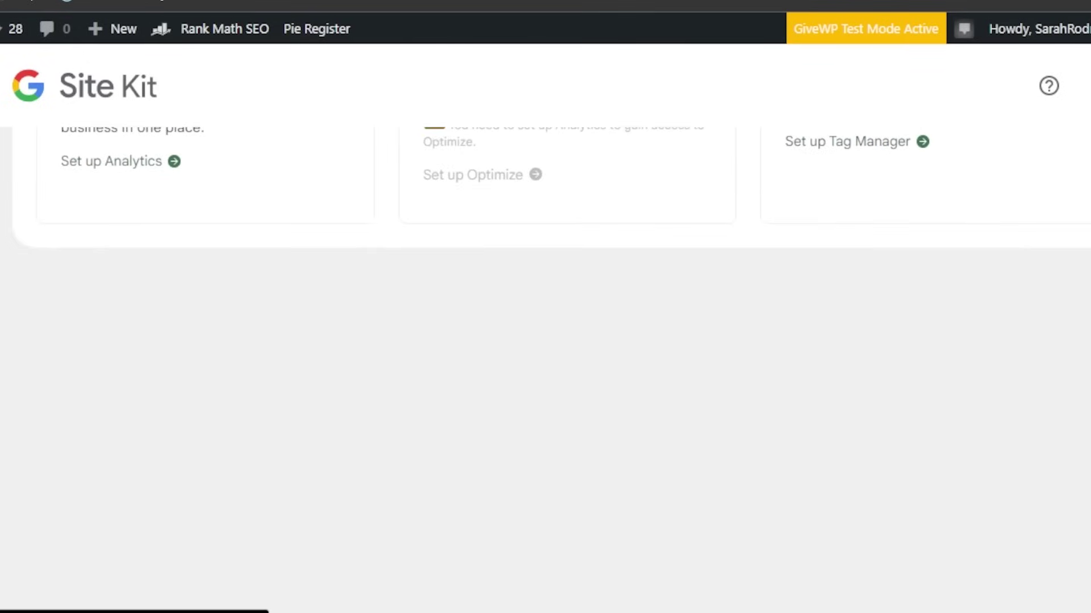
{"action": "scroll", "coordinate": [545, 341], "scroll_direction": "up", "scroll_amount": 3}
{"action": "scroll", "coordinate": [977, 213], "scroll_direction": "up", "scroll_amount": 3}
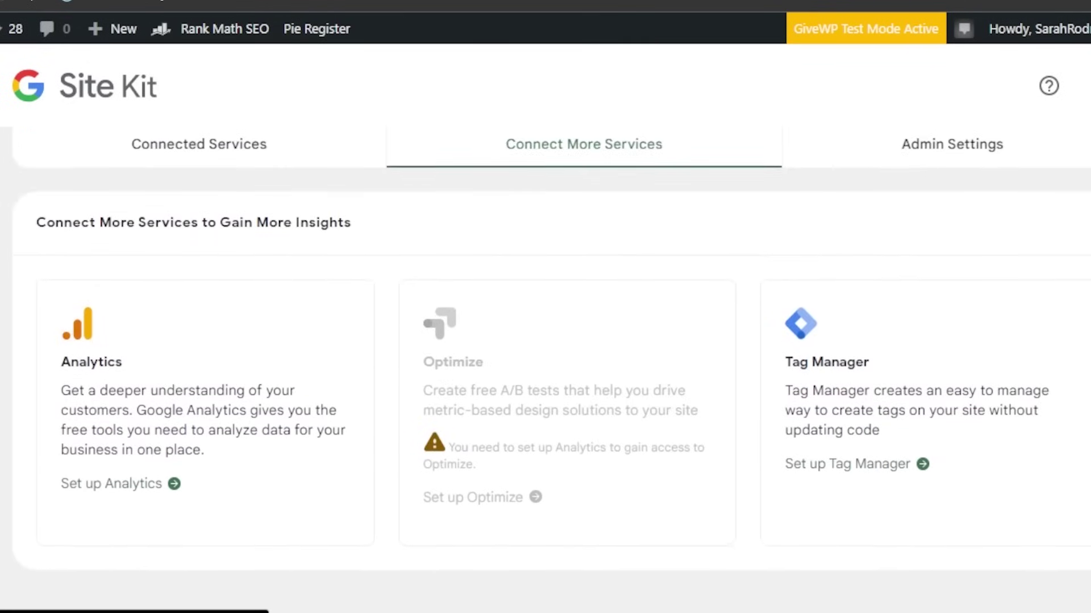
Show the Admin Settings tab confirming Site Kit is connected, with reset and admin-bar stats options
{"action": "left_click", "coordinate": [977, 213]}
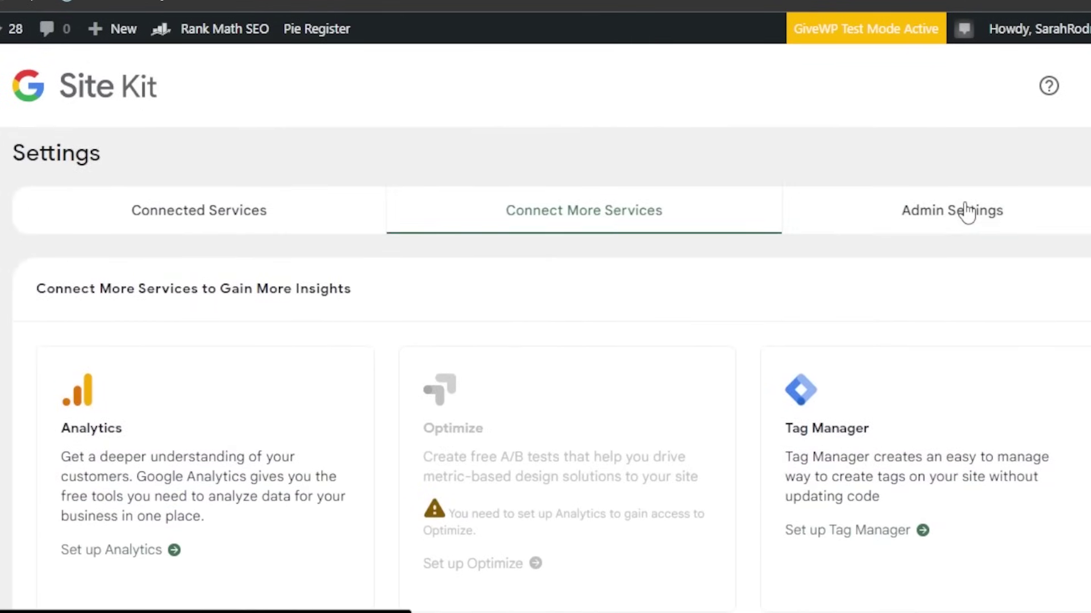
{"action": "scroll", "coordinate": [979, 281], "scroll_direction": "down", "scroll_amount": 3}
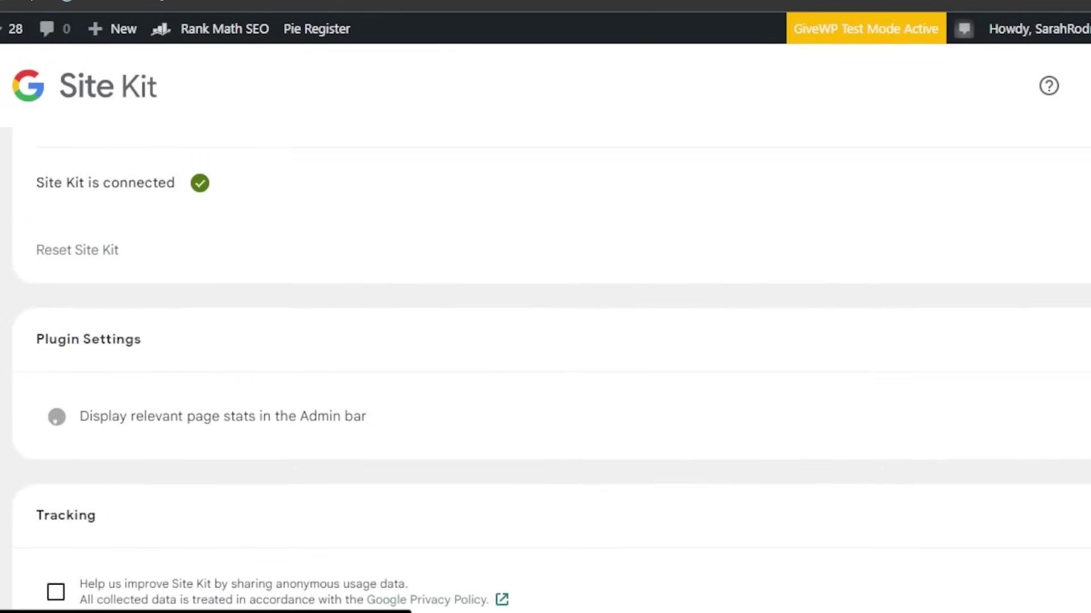
{"action": "scroll", "coordinate": [978, 281], "scroll_direction": "up", "scroll_amount": 3}
{"action": "mouse_move", "coordinate": [49, 71]}
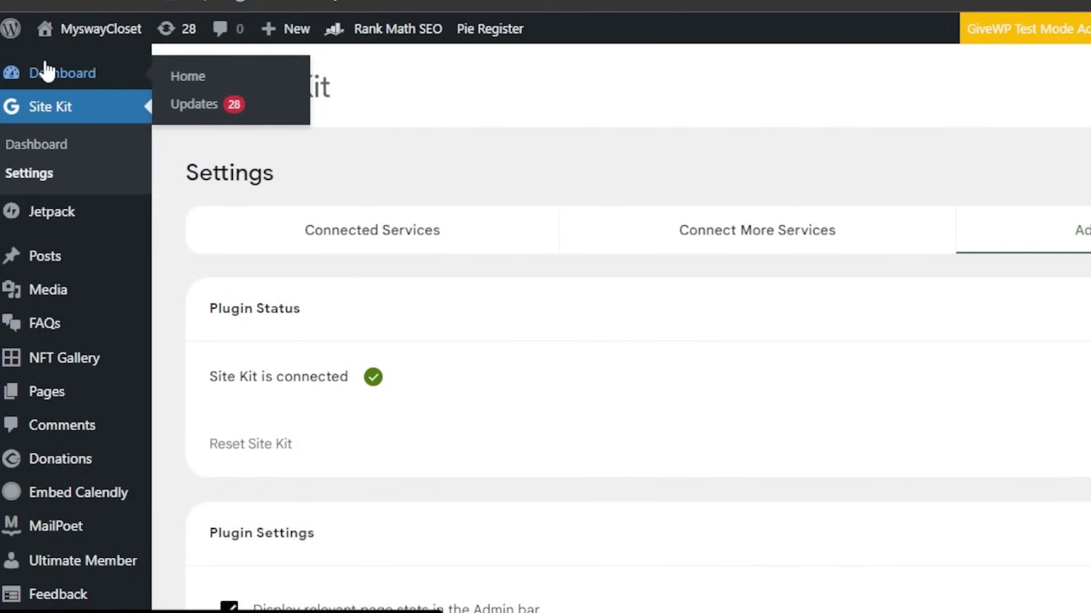
Return to the WordPress dashboard, then show the Site Kit homepage's 'Why use Site Kit for WordPress?' section
{"action": "left_click", "coordinate": [49, 71]}
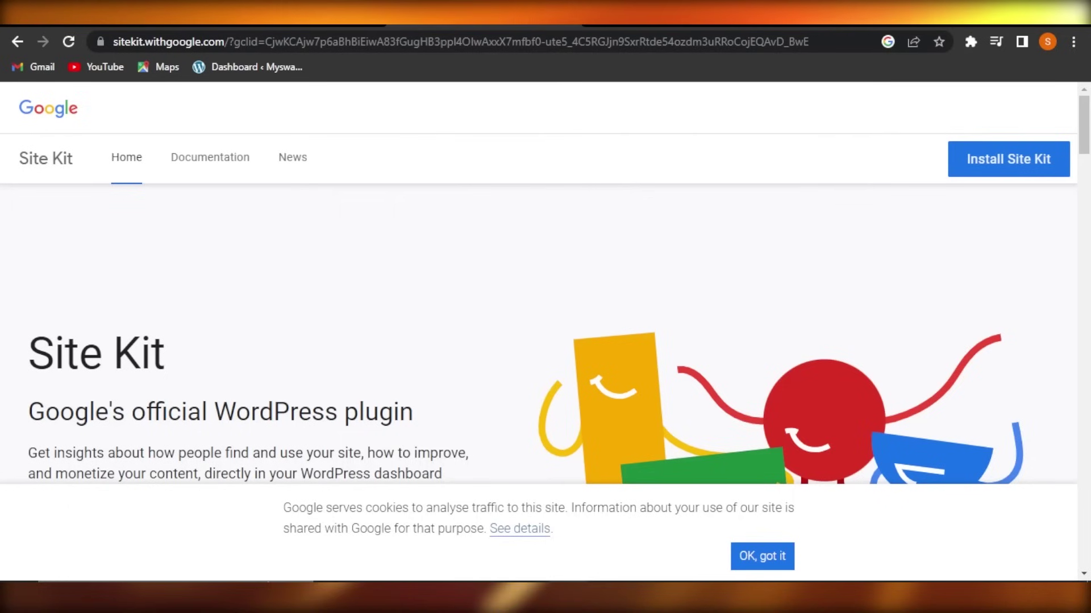
{"action": "scroll", "coordinate": [735, 159], "scroll_direction": "down", "scroll_amount": 5}
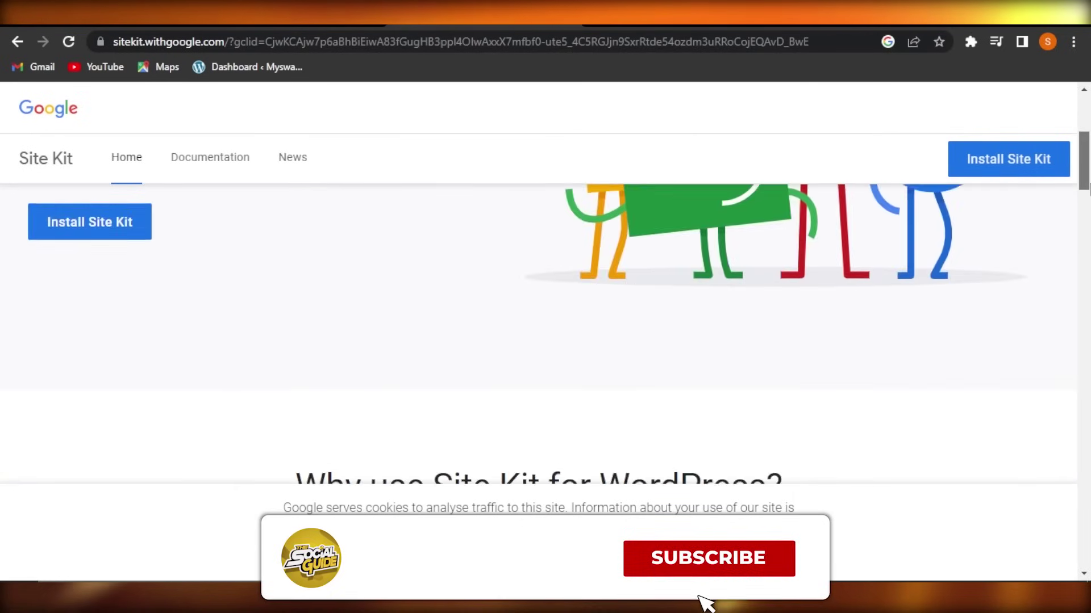
{"action": "scroll", "coordinate": [539, 336], "scroll_direction": "down", "scroll_amount": 10}
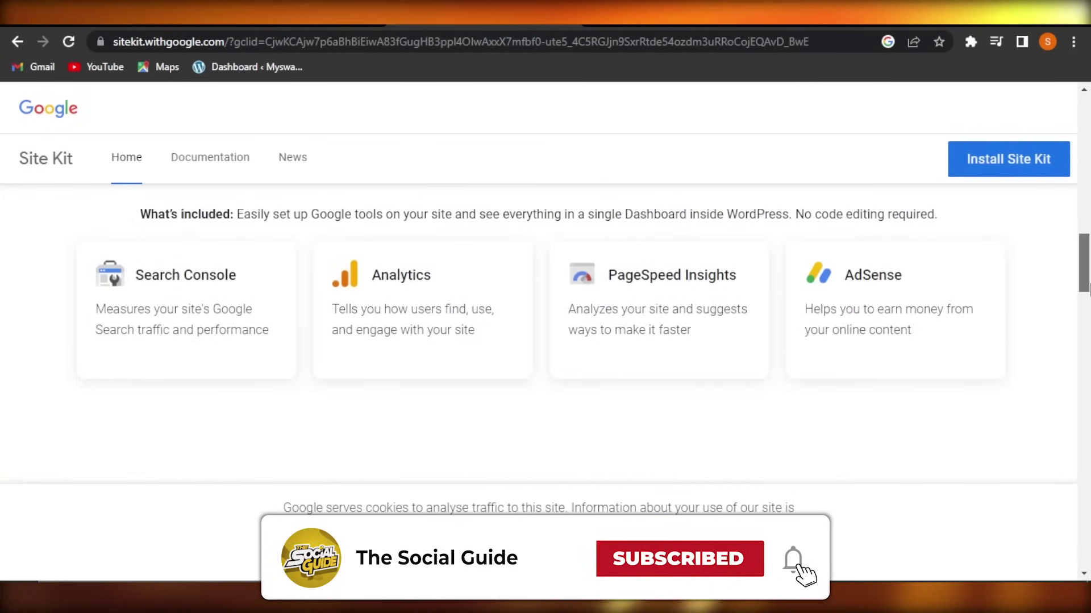
{"action": "scroll", "coordinate": [538, 335], "scroll_direction": "up", "scroll_amount": 2}
{"action": "scroll", "coordinate": [539, 336], "scroll_direction": "down", "scroll_amount": 1}
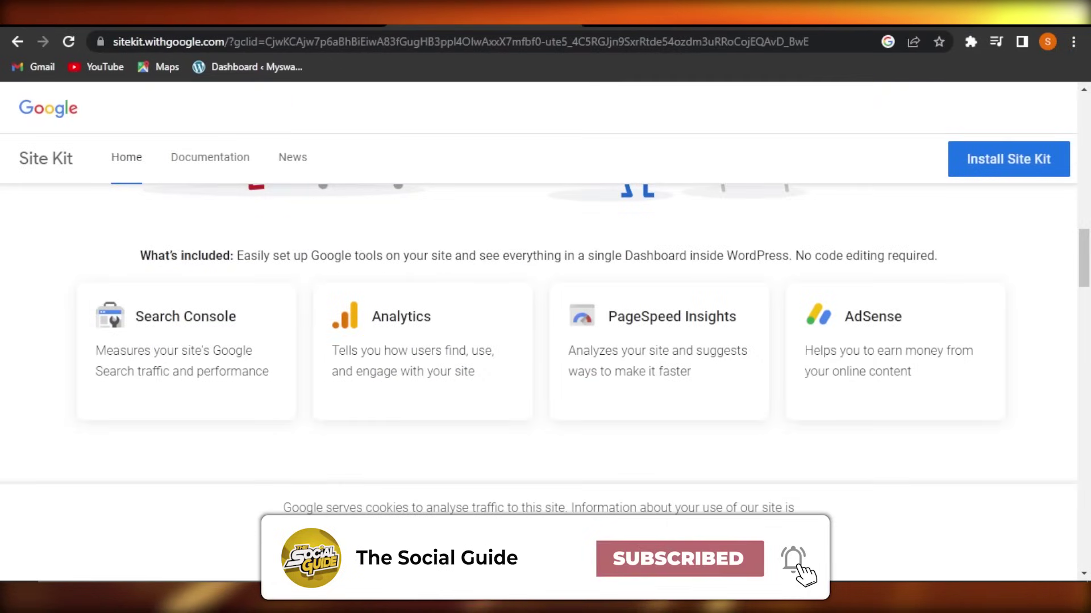
{"action": "scroll", "coordinate": [1088, 176], "scroll_direction": "up", "scroll_amount": 10}
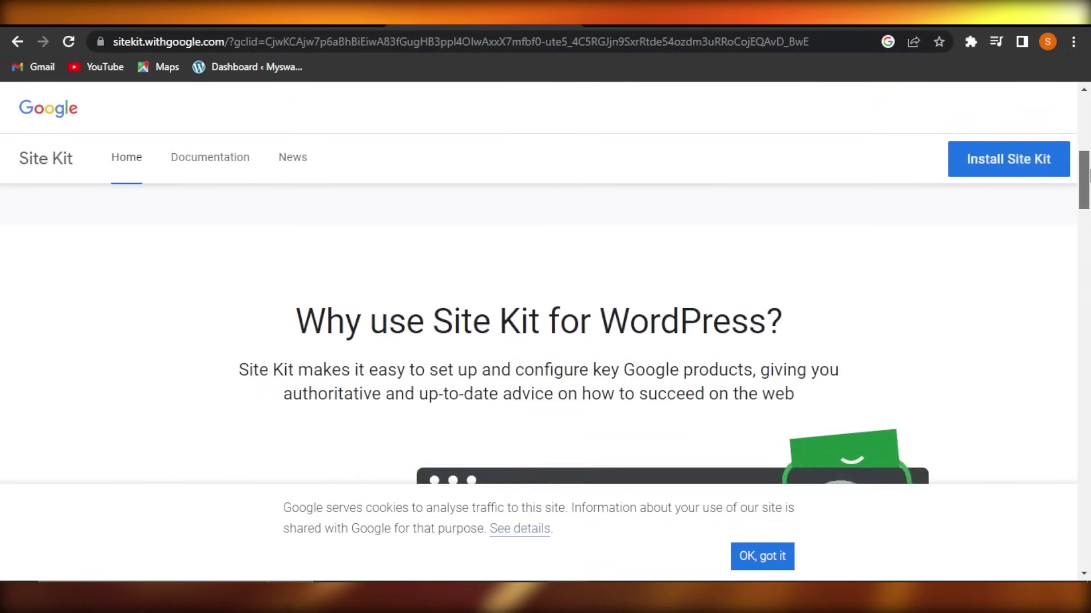